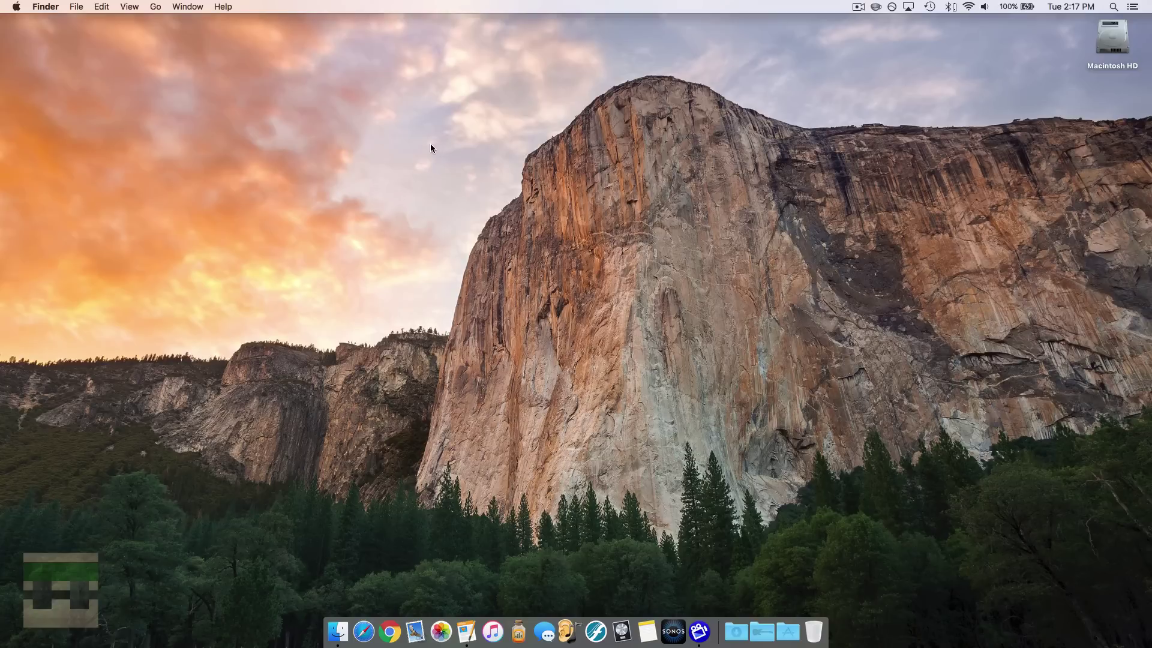
Create a folder named Demo Pack on the desktop and open it.
right_click(447, 142)
click(474, 148)
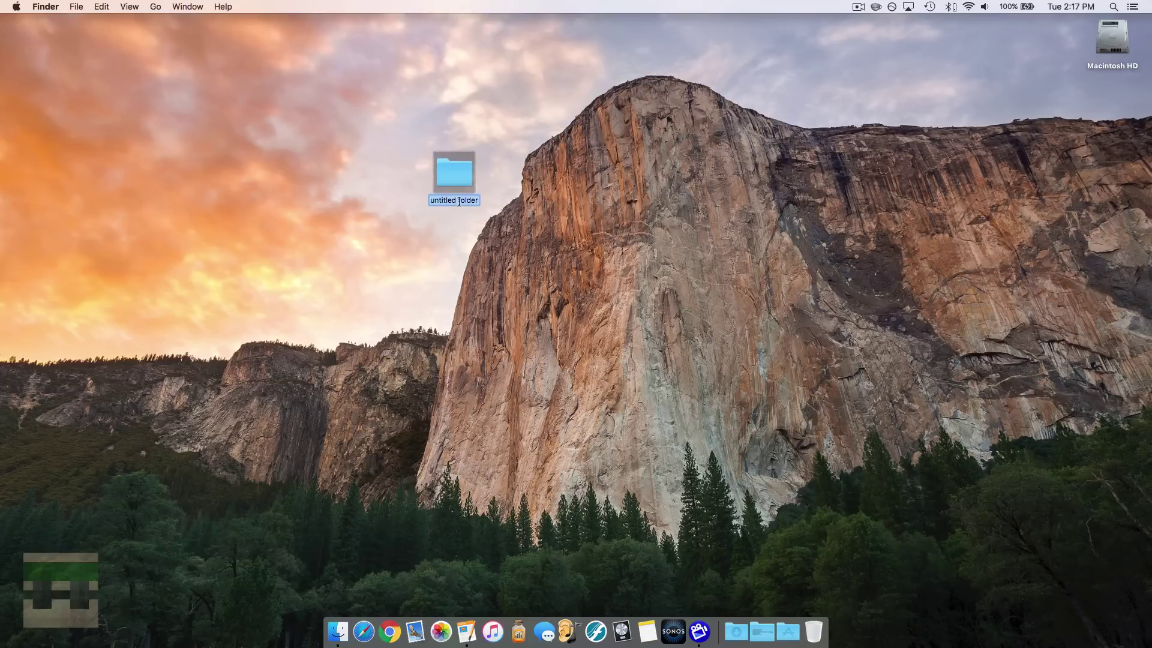
text(Demo Pack)
key(Return)
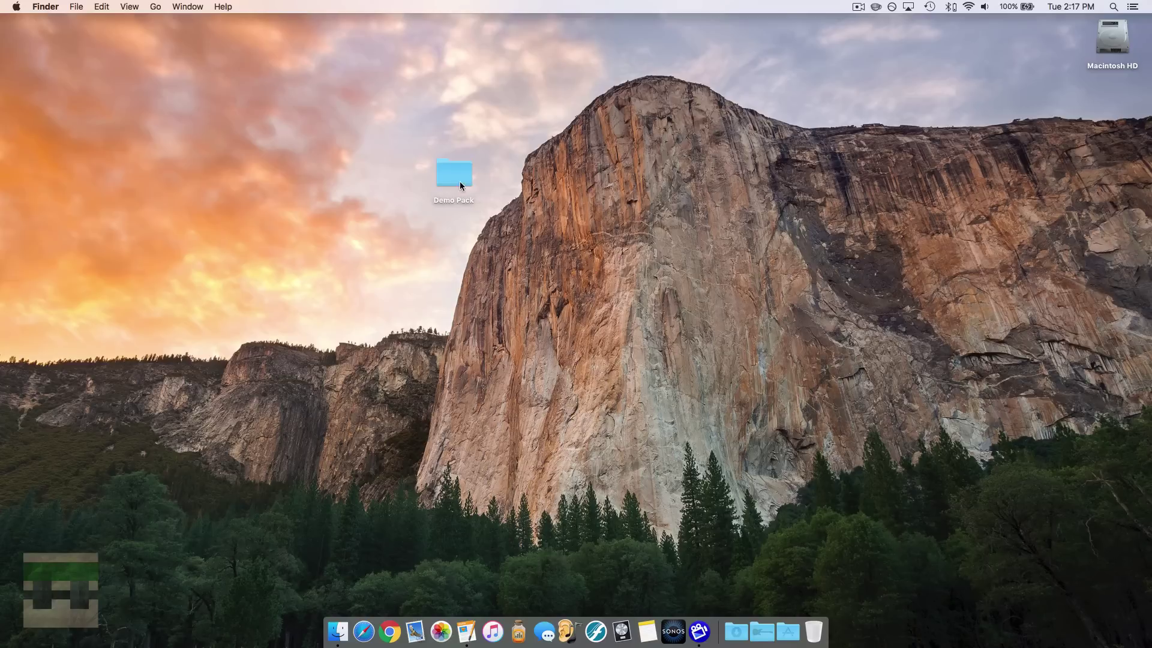
double_click(458, 181)
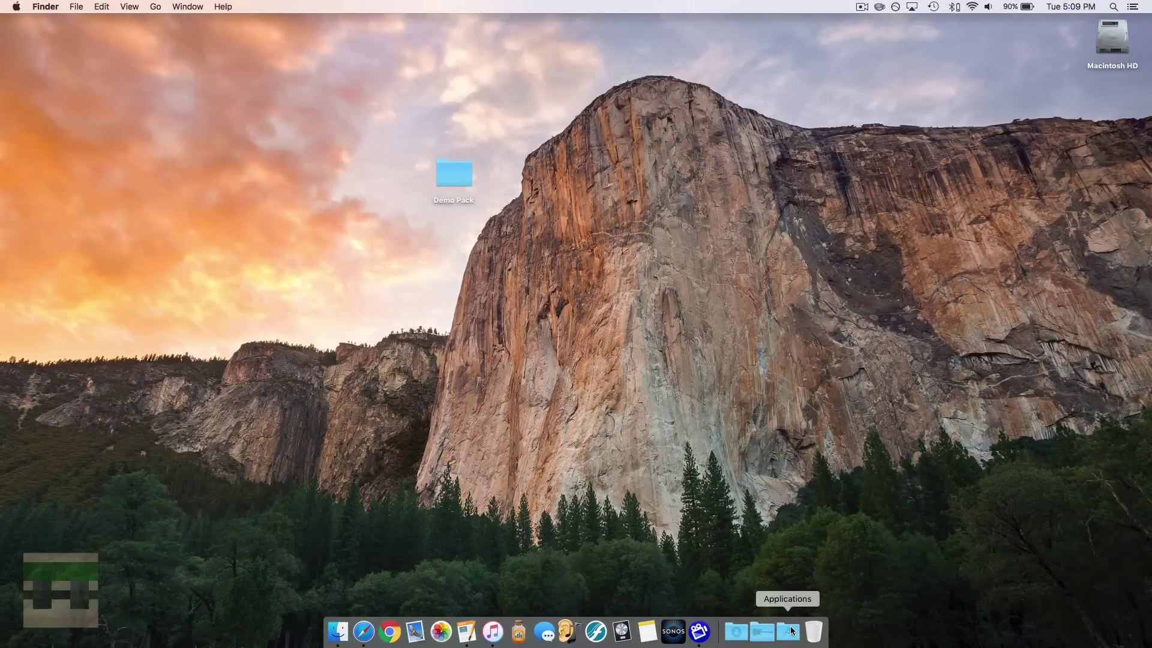
Launch Minecraft Launcher and open the Latest release profile in its launch options.
click(791, 630)
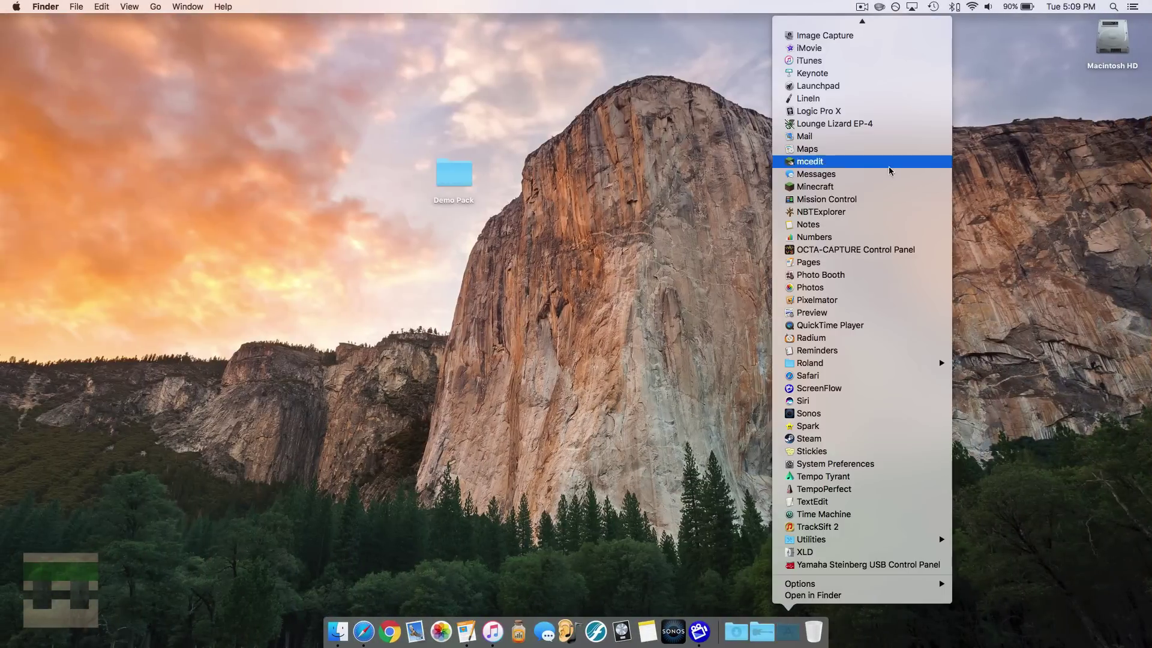
click(875, 186)
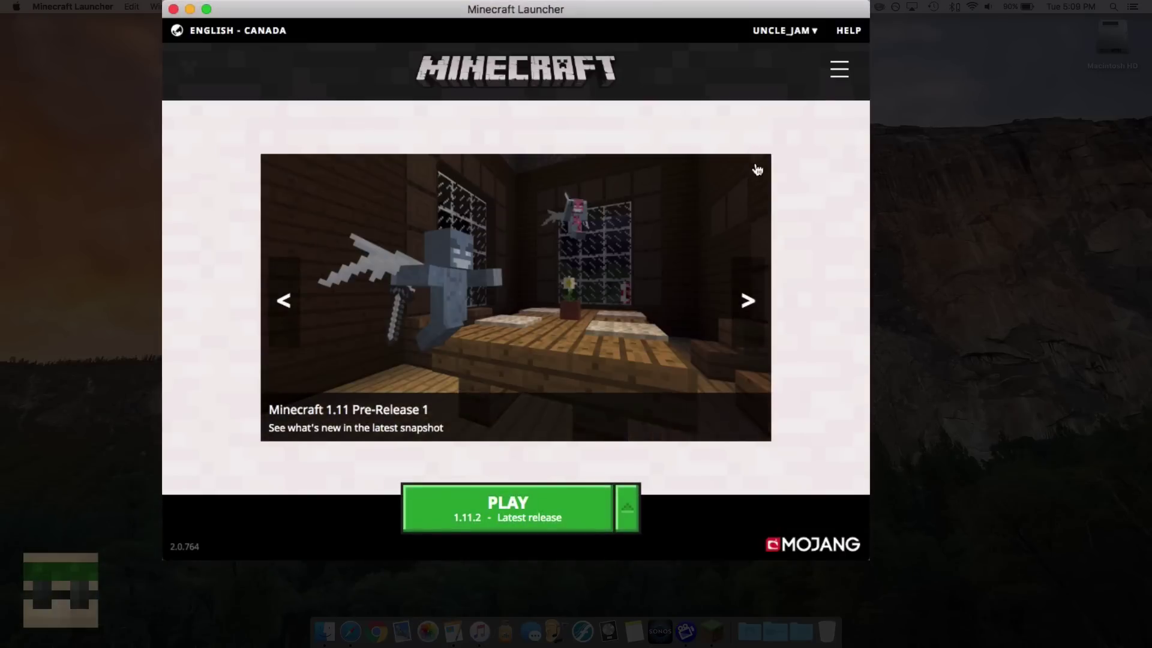
click(839, 82)
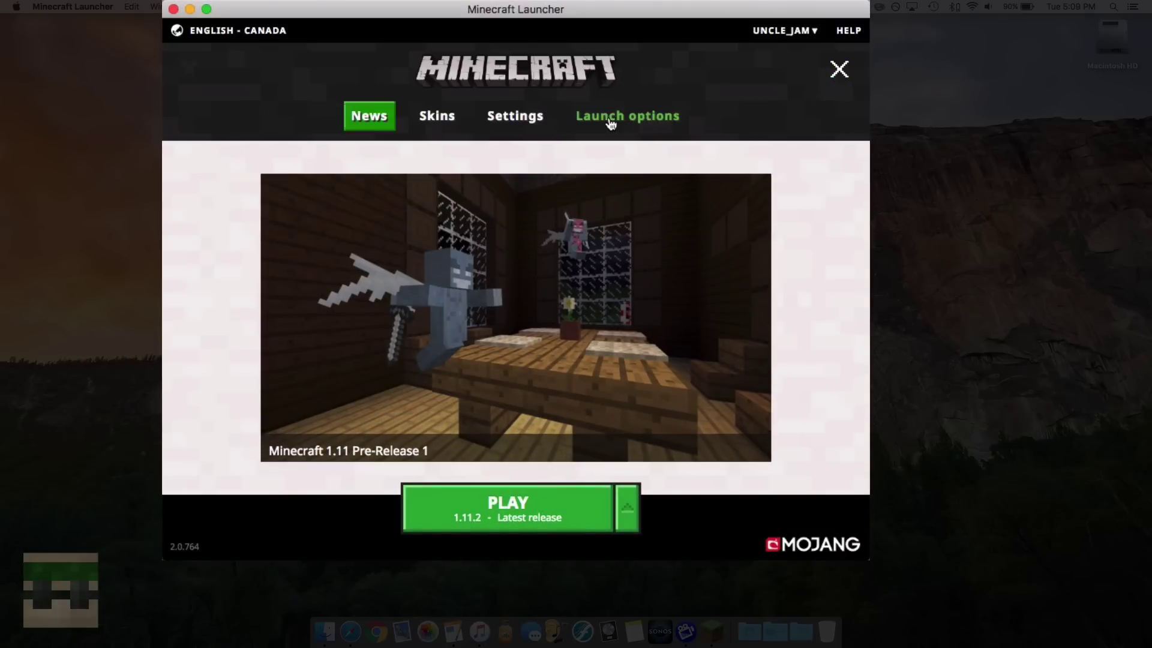
click(610, 120)
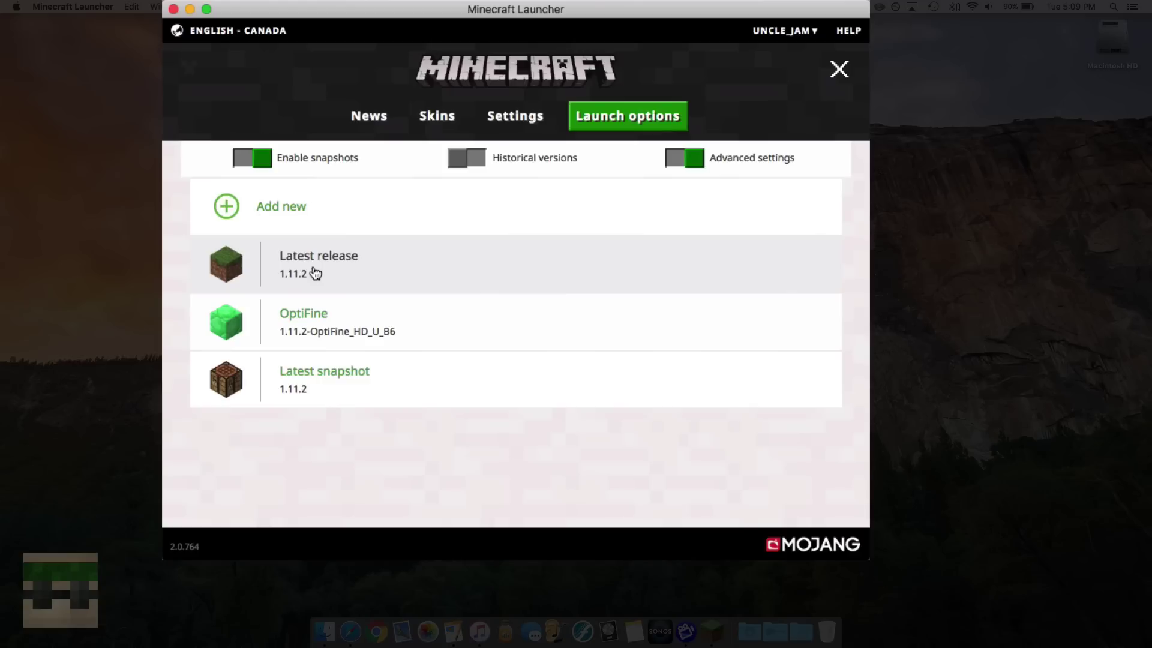
click(315, 274)
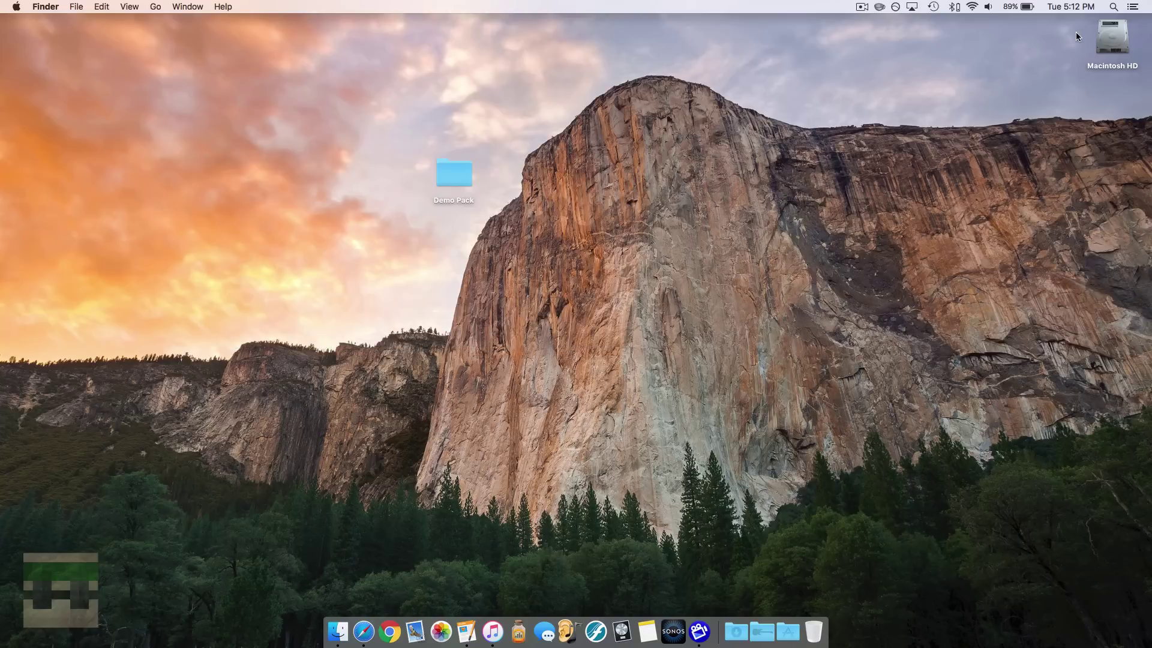
Go to ~/Library/Application Support/minecraft and open the 1.11.2 folder inside versions.
click(1113, 6)
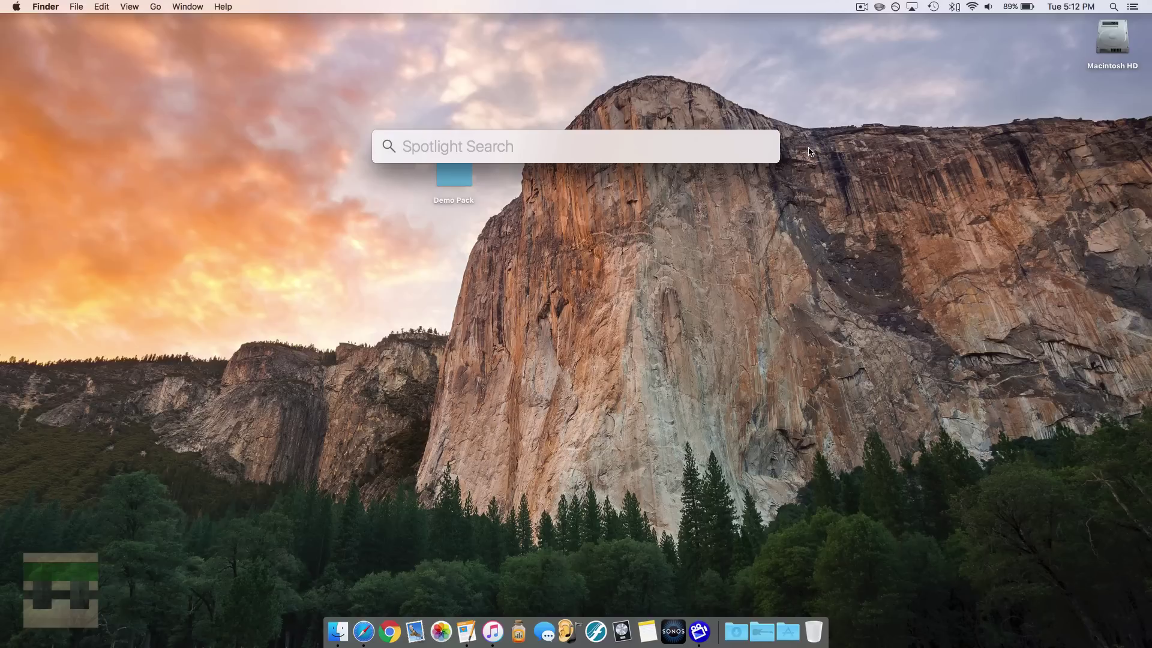
text(~/Library/Application Support/minecraft)
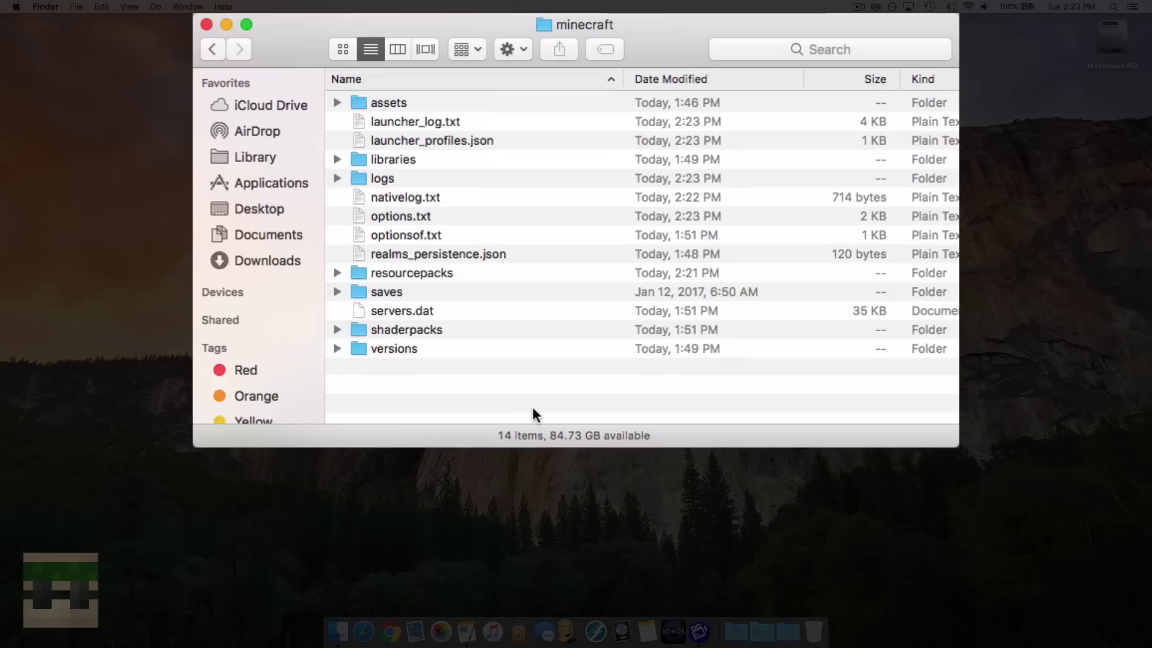
double_click(399, 349)
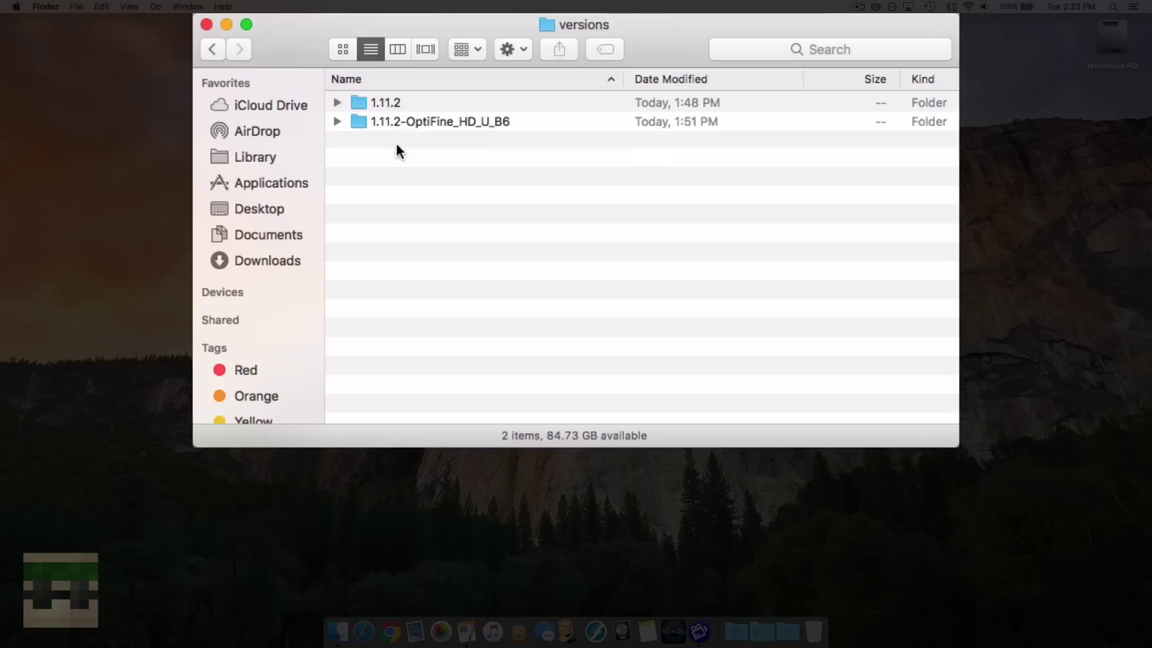
click(385, 105)
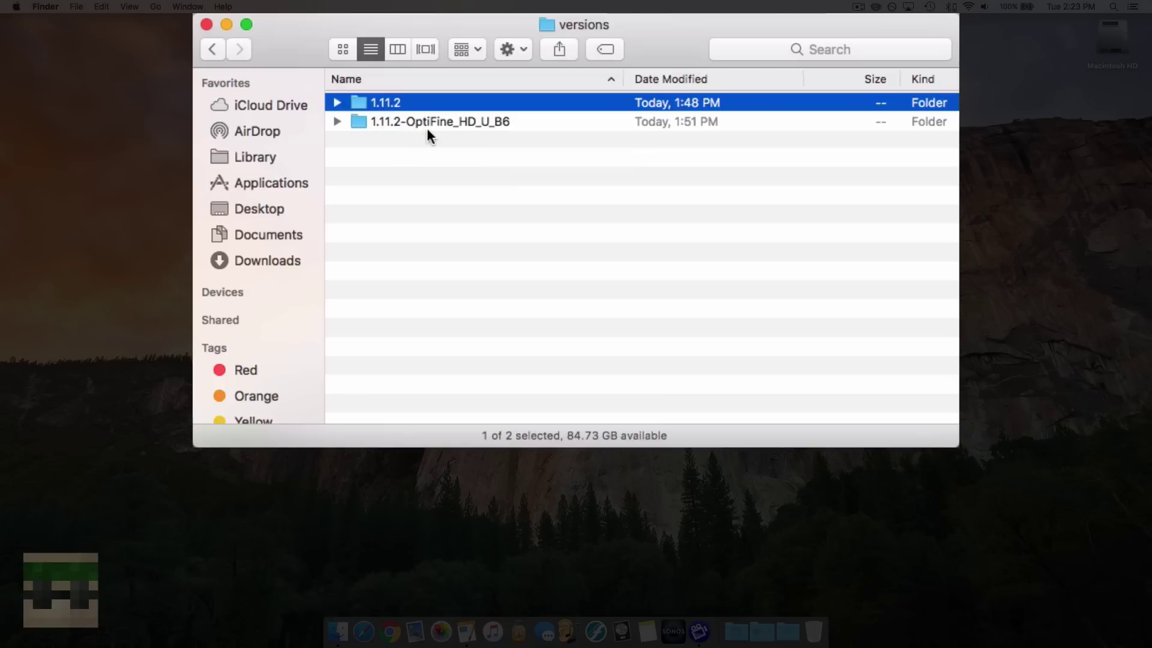
double_click(400, 106)
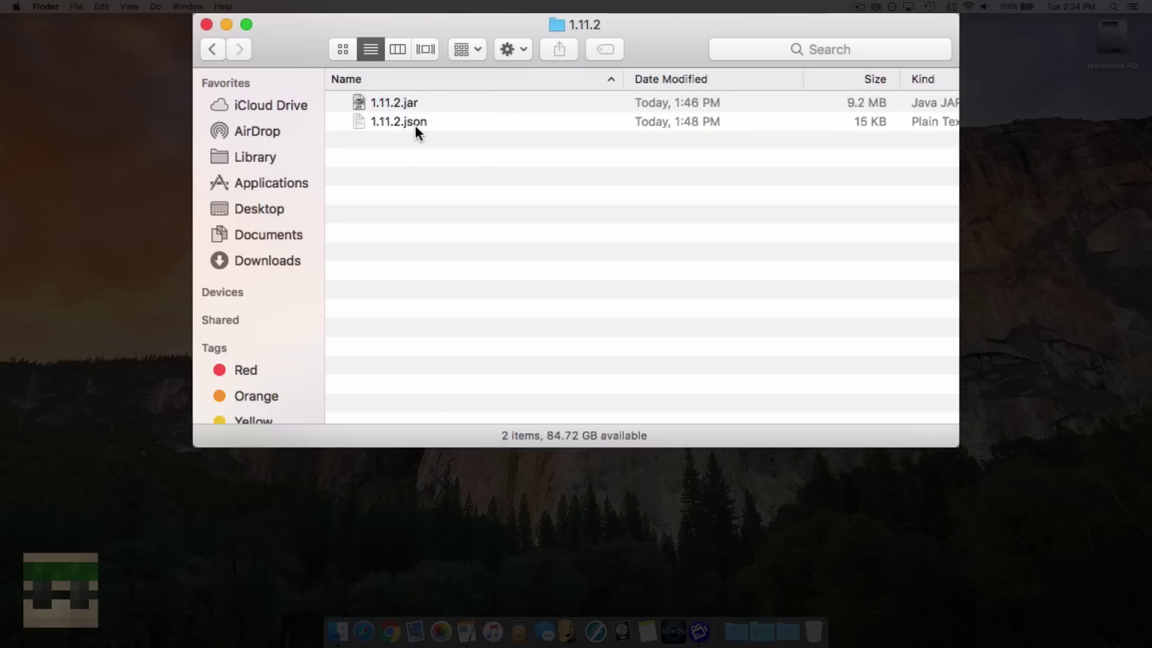
Extract 1.11.2.jar with Archive Utility into the same folder.
click(377, 108)
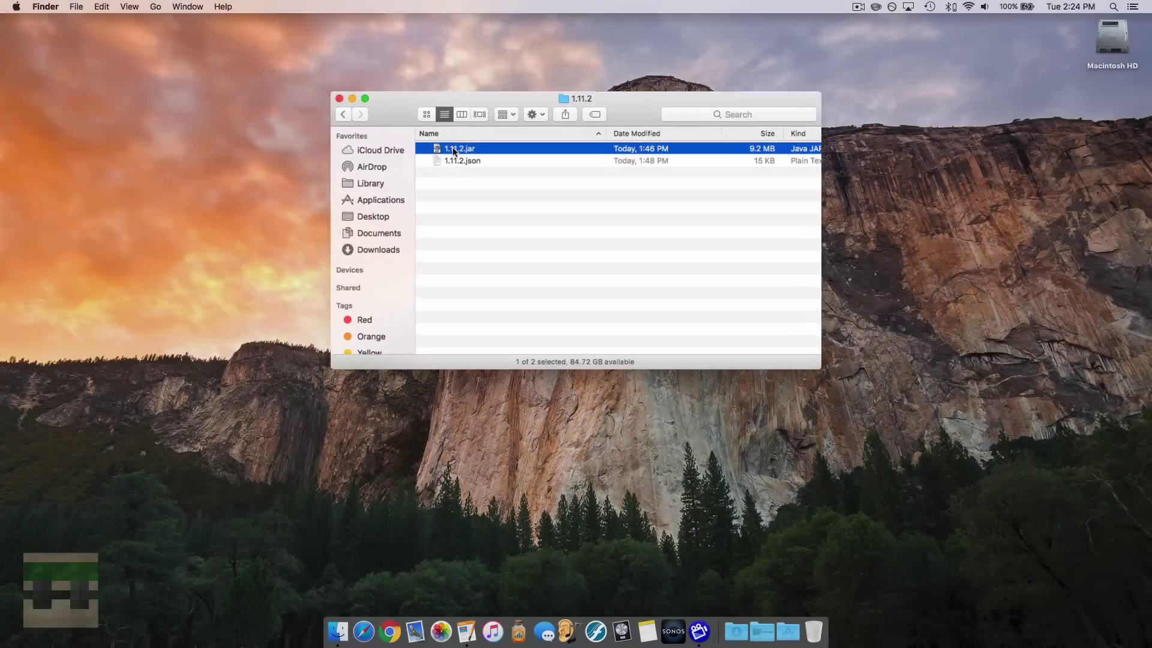
right_click(390, 108)
mouse_move(492, 170)
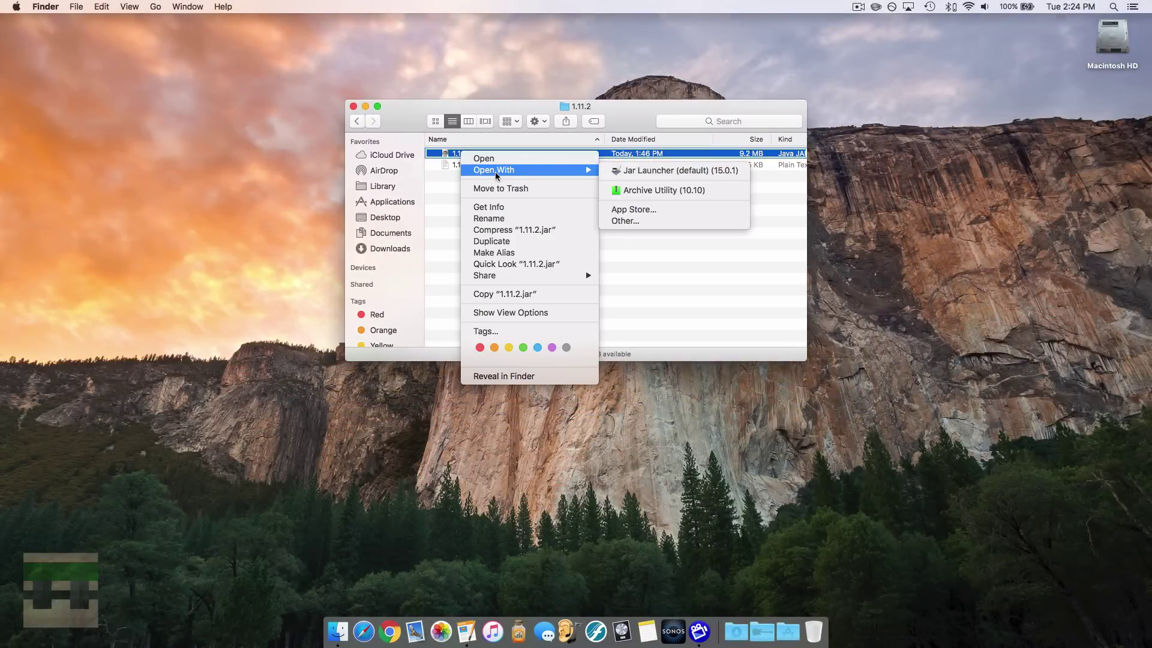
click(646, 190)
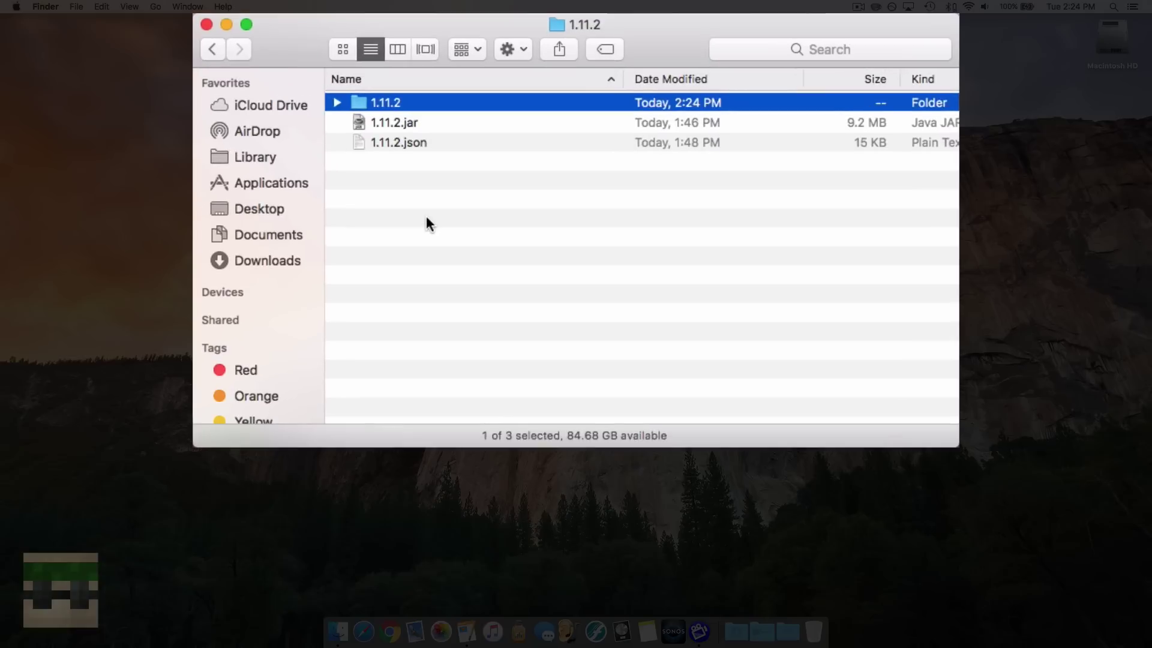
click(431, 225)
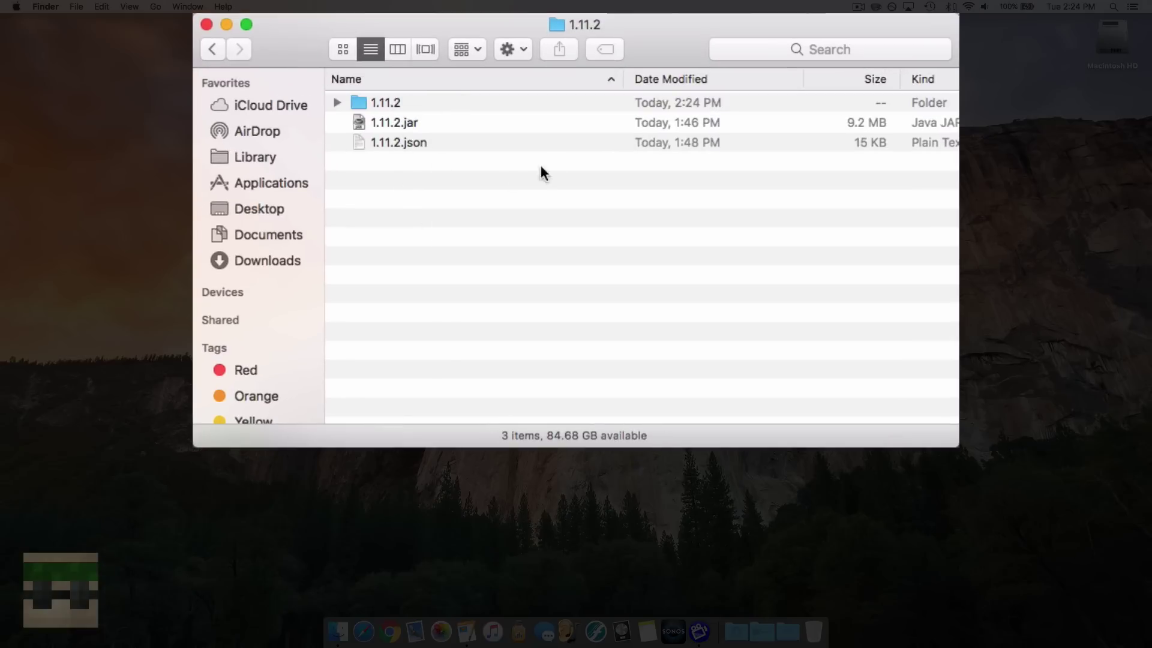
Open the extracted 1.11.2 folder and find the assets folder among the class files.
double_click(387, 103)
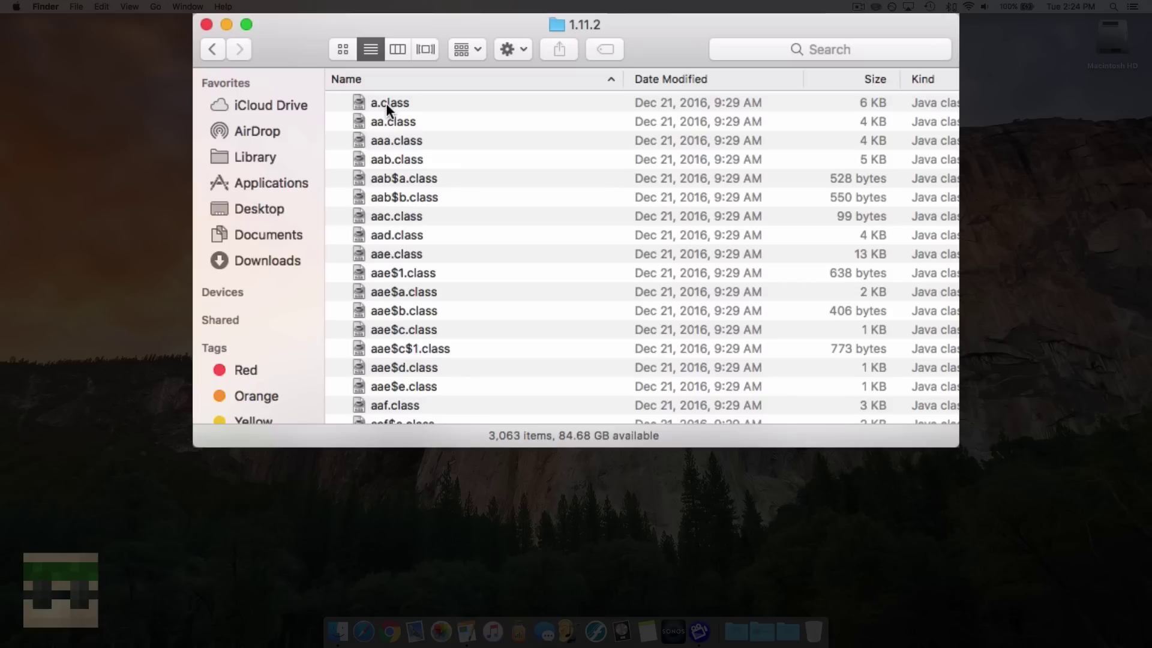
scroll(384, 150, down, 10)
scroll(387, 147, down, 15)
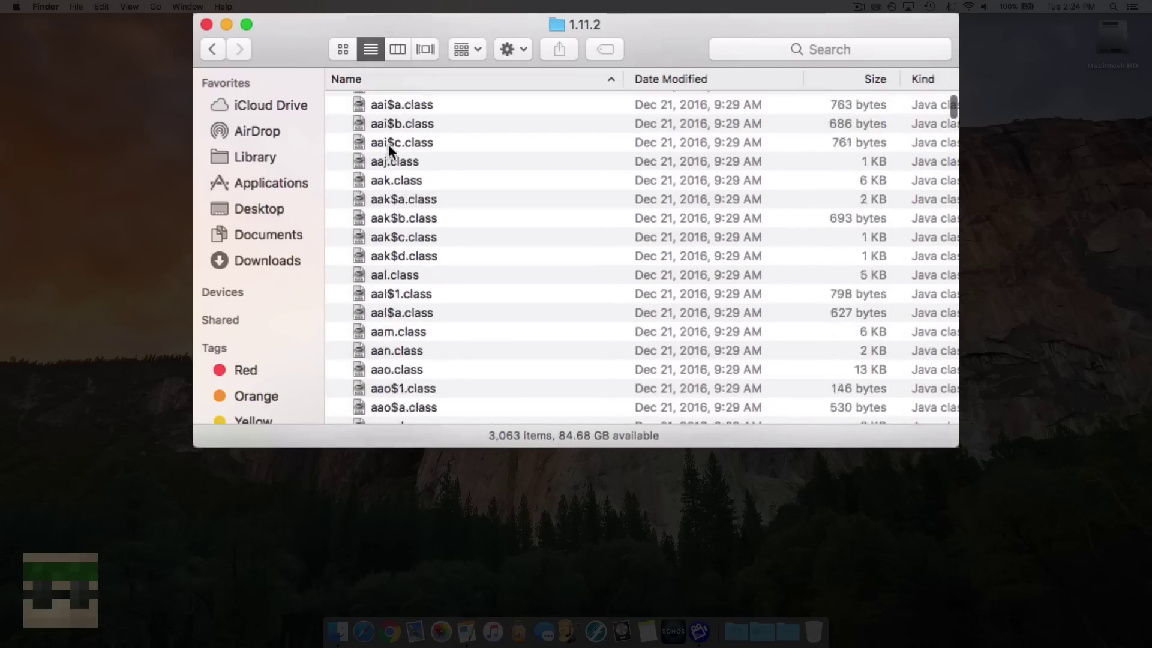
scroll(393, 142, down, 15)
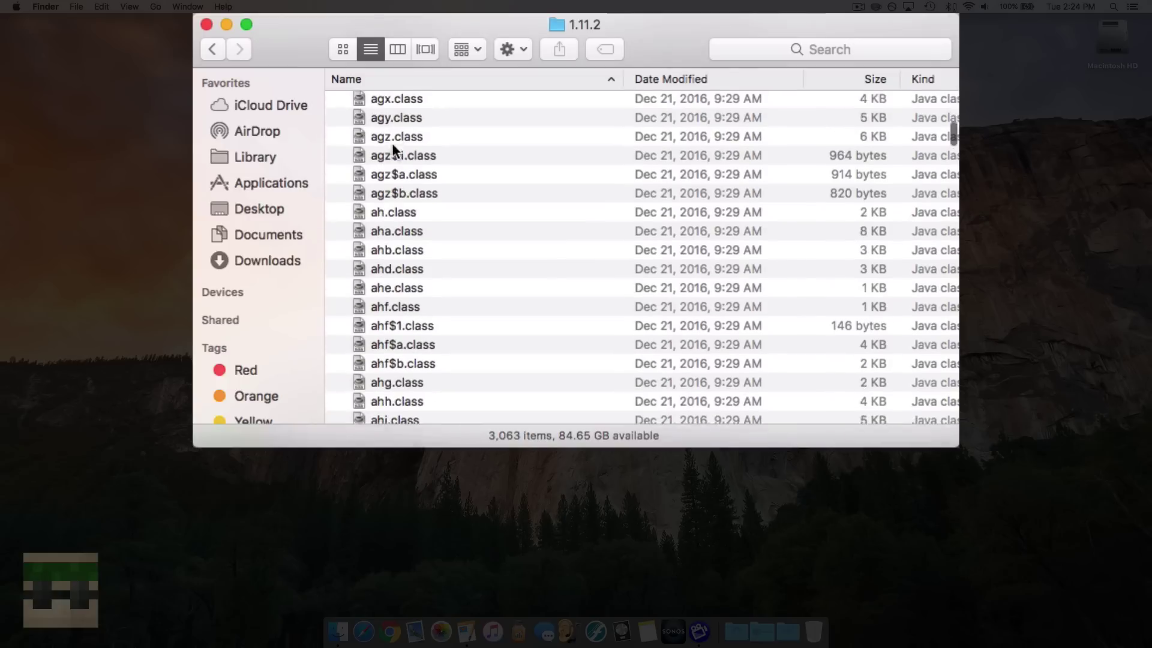
scroll(393, 147, down, 15)
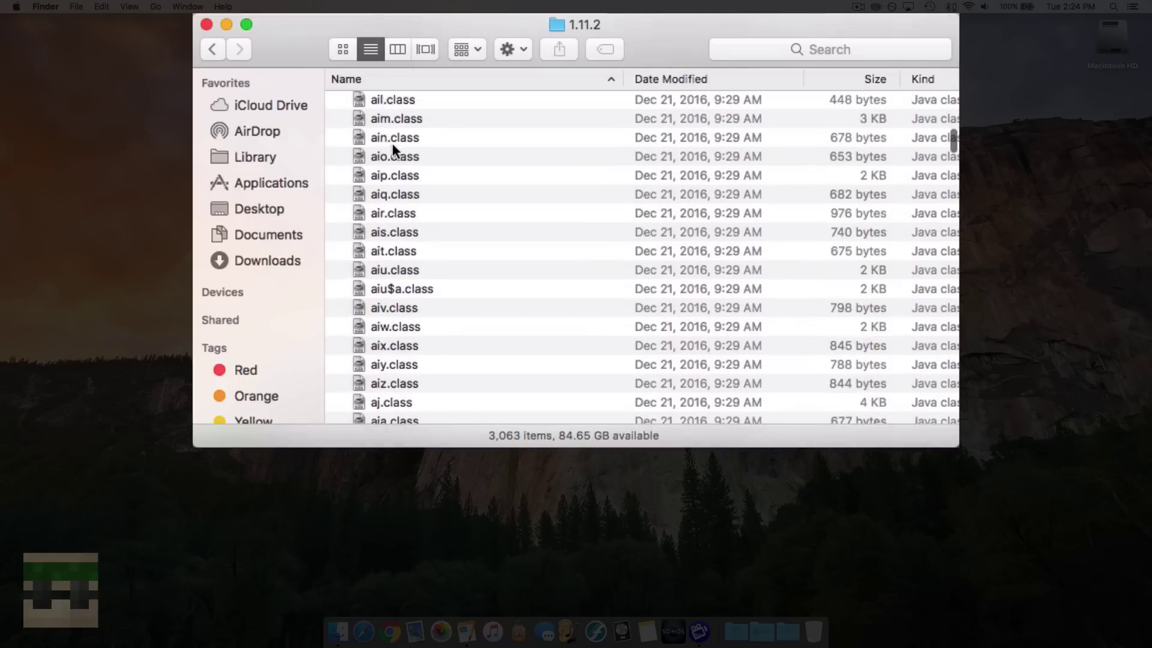
scroll(390, 150, up, 3)
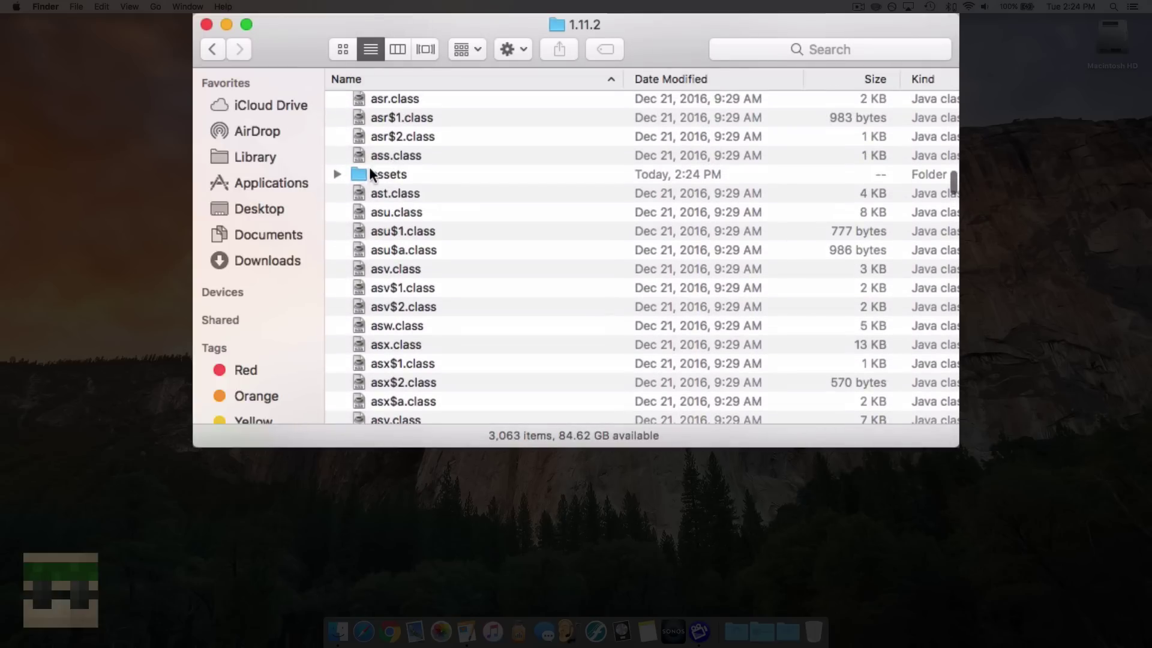
click(371, 171)
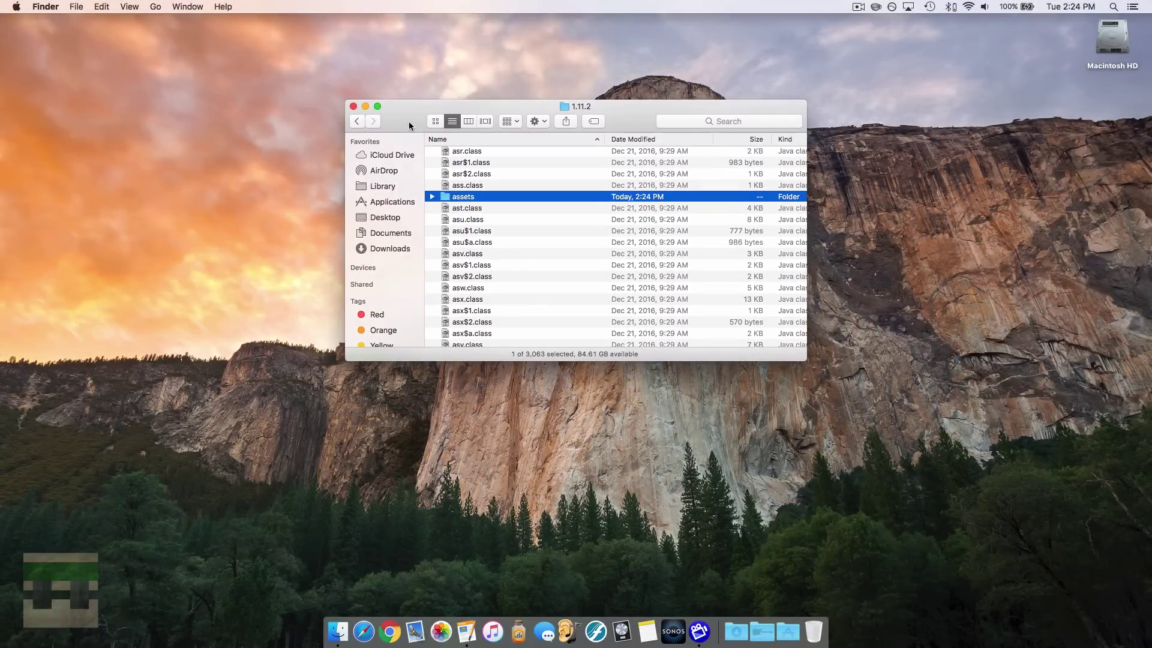
Open the Demo Pack folder beside the extracted files and move the assets folder into it.
drag(409, 122, 132, 94)
click(446, 175)
double_click(446, 174)
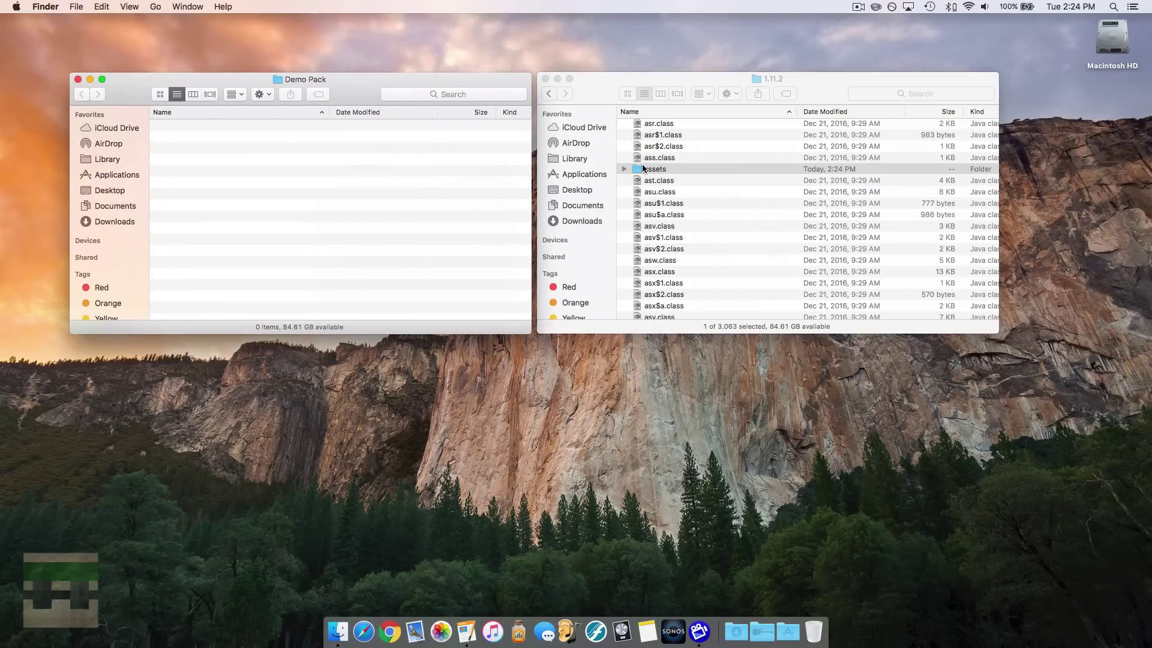
click(659, 170)
drag(659, 170, 258, 159)
Move the leftover extracted 1.11.2 folder to the Trash and empty the Trash.
click(550, 94)
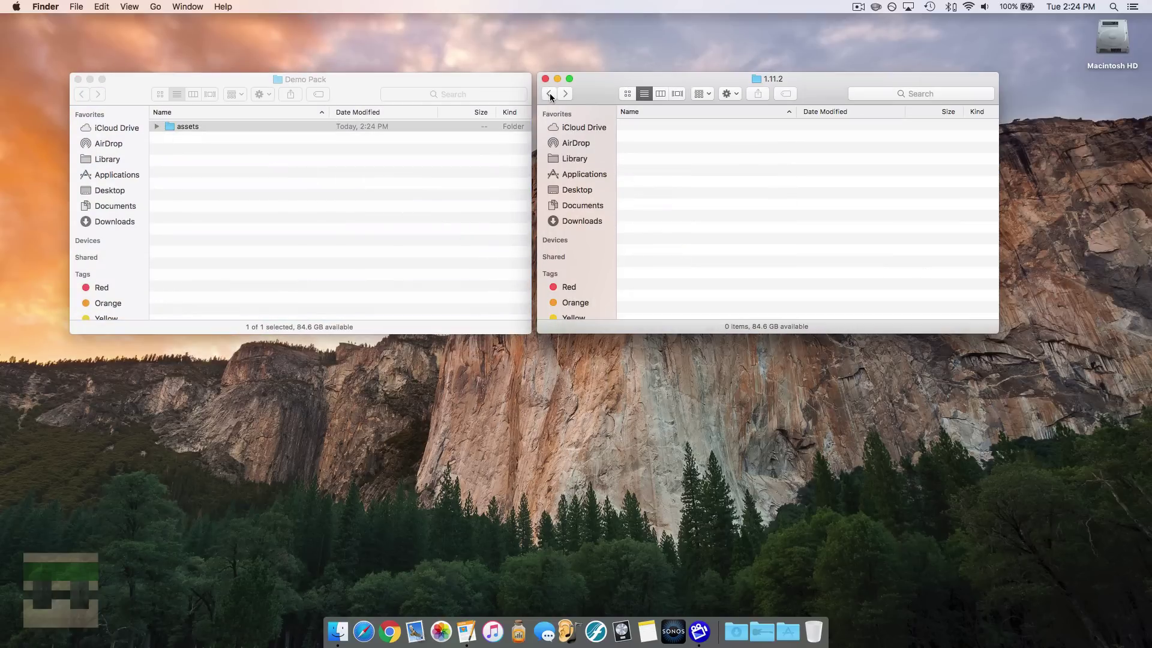
drag(652, 126, 812, 629)
right_click(813, 630)
click(821, 596)
click(665, 215)
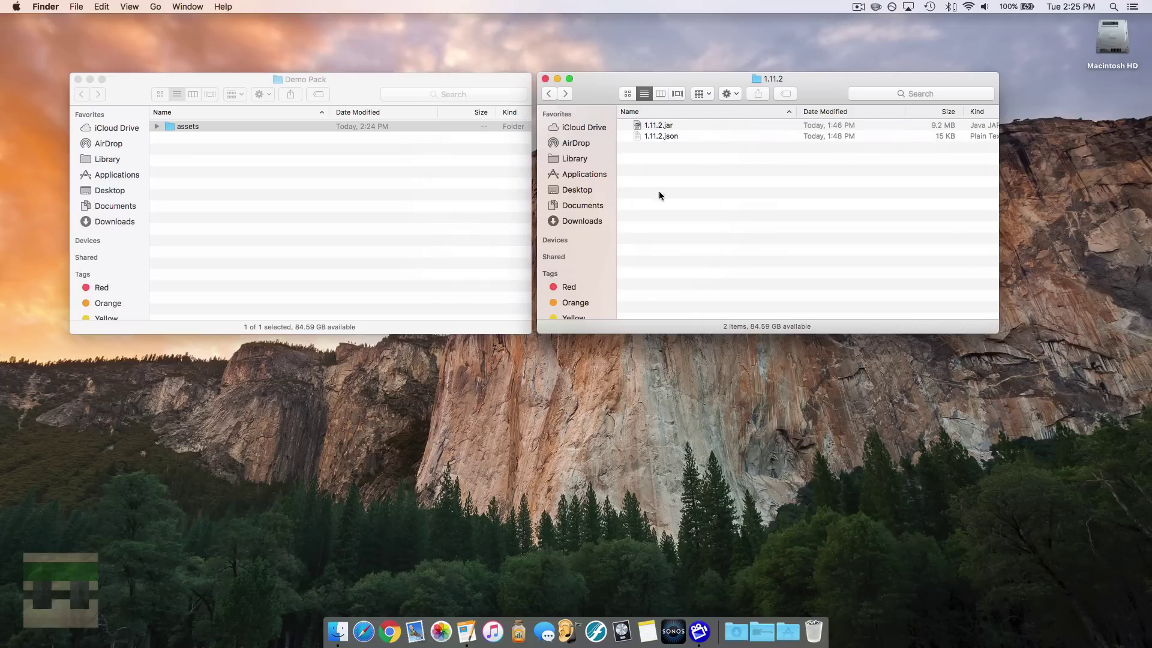
Close the 1.11.2 window and open the minecraft folder inside Demo Pack's assets folder.
click(545, 80)
drag(420, 78, 707, 80)
click(566, 205)
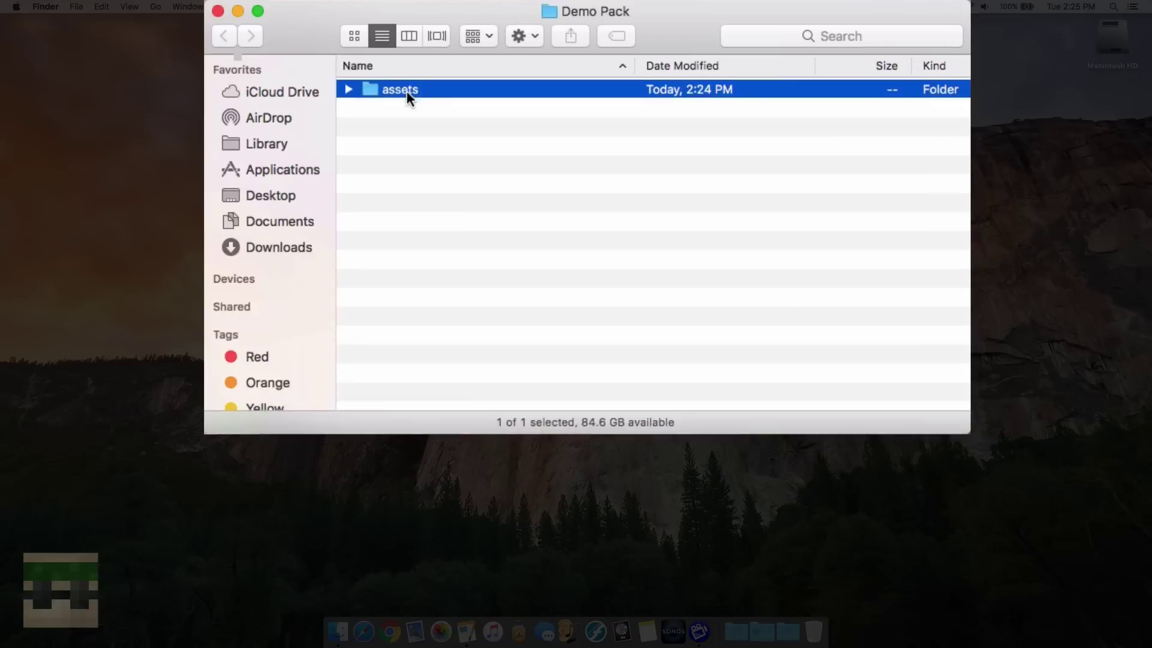
double_click(480, 129)
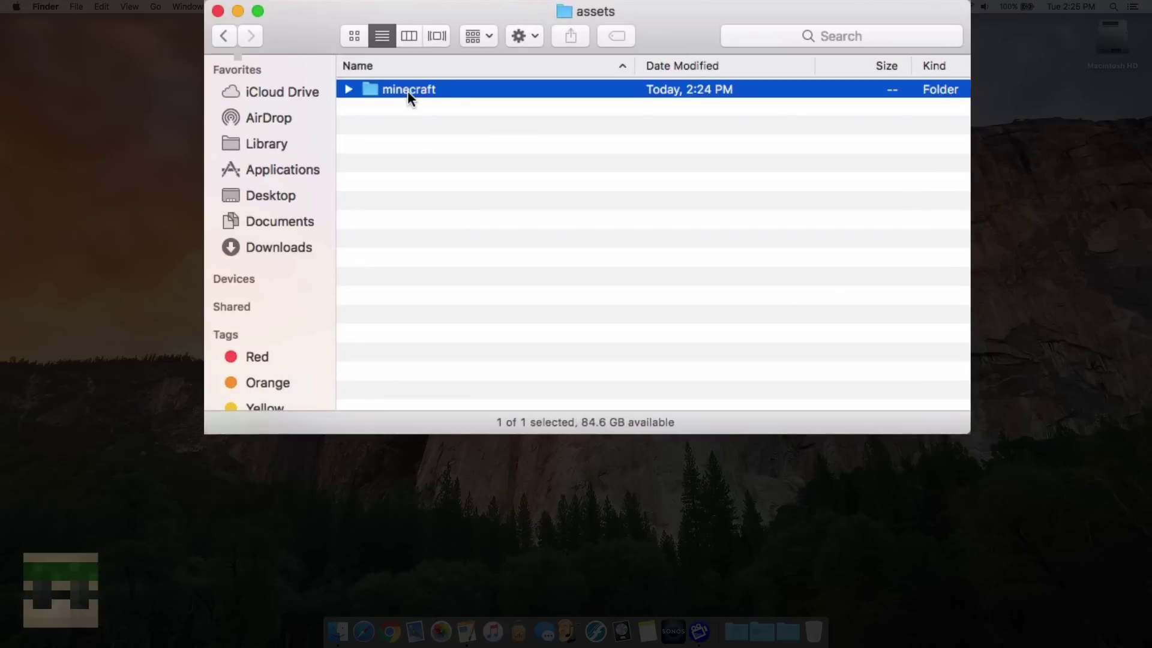
double_click(407, 92)
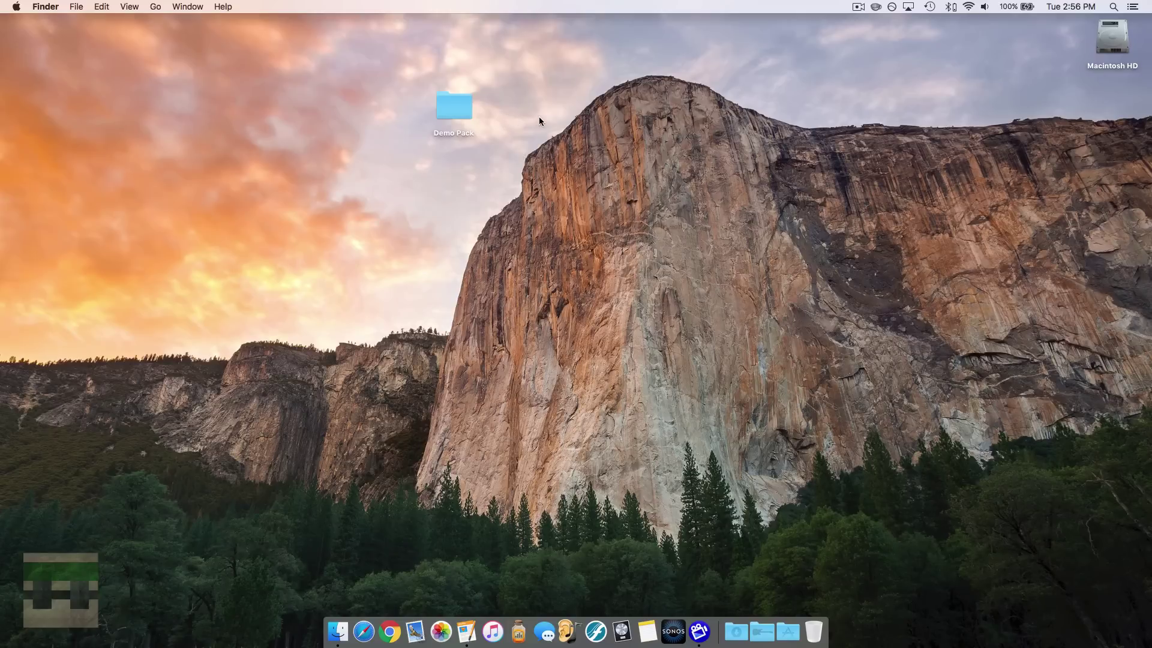
Reopen the Demo Pack folder from the desktop and reposition its window near the screen's centre.
double_click(450, 102)
drag(784, 106, 593, 90)
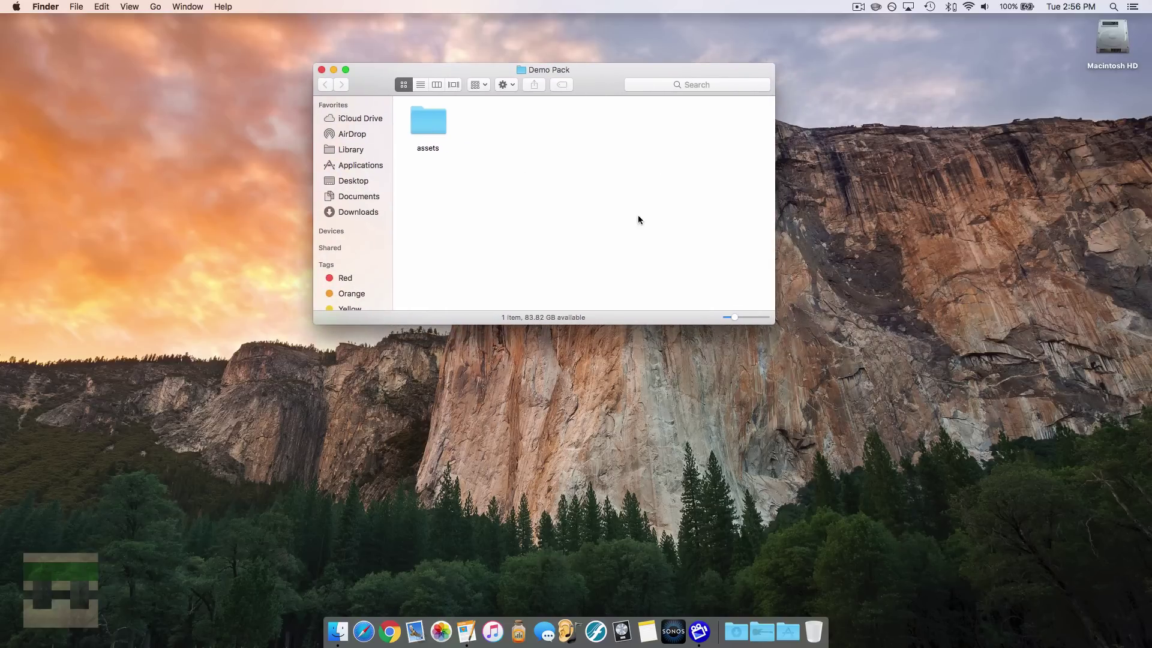
click(862, 368)
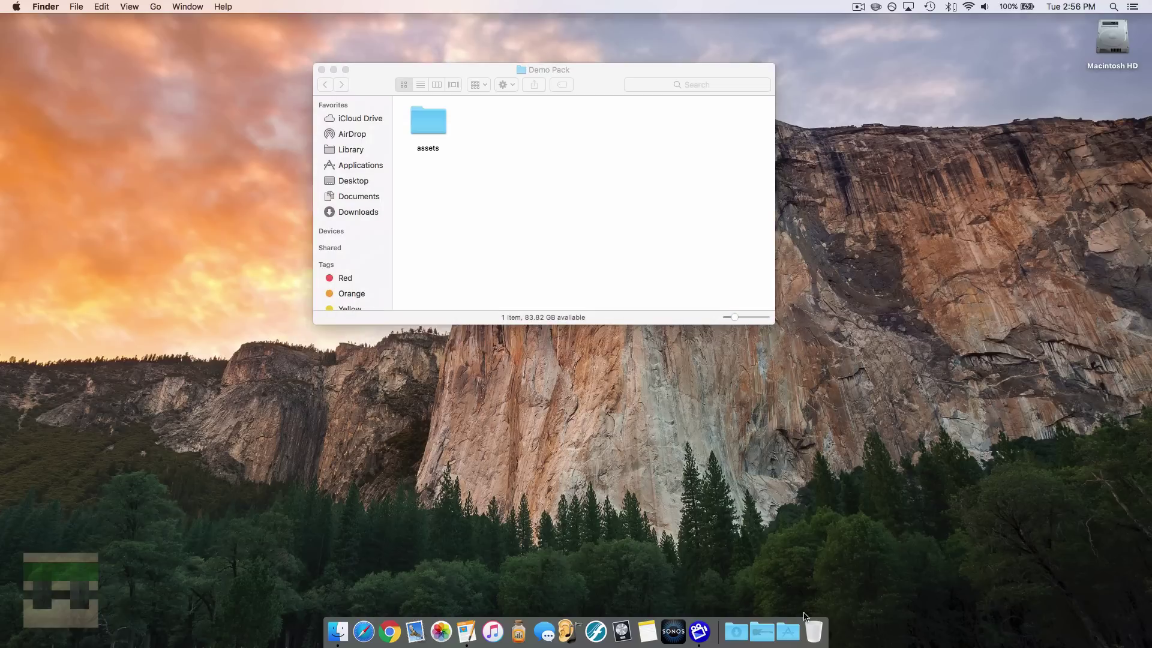
Switch to TextEdit, place the new untitled document beside the Demo Pack window, and convert it to plain text.
right_click(789, 629)
click(766, 531)
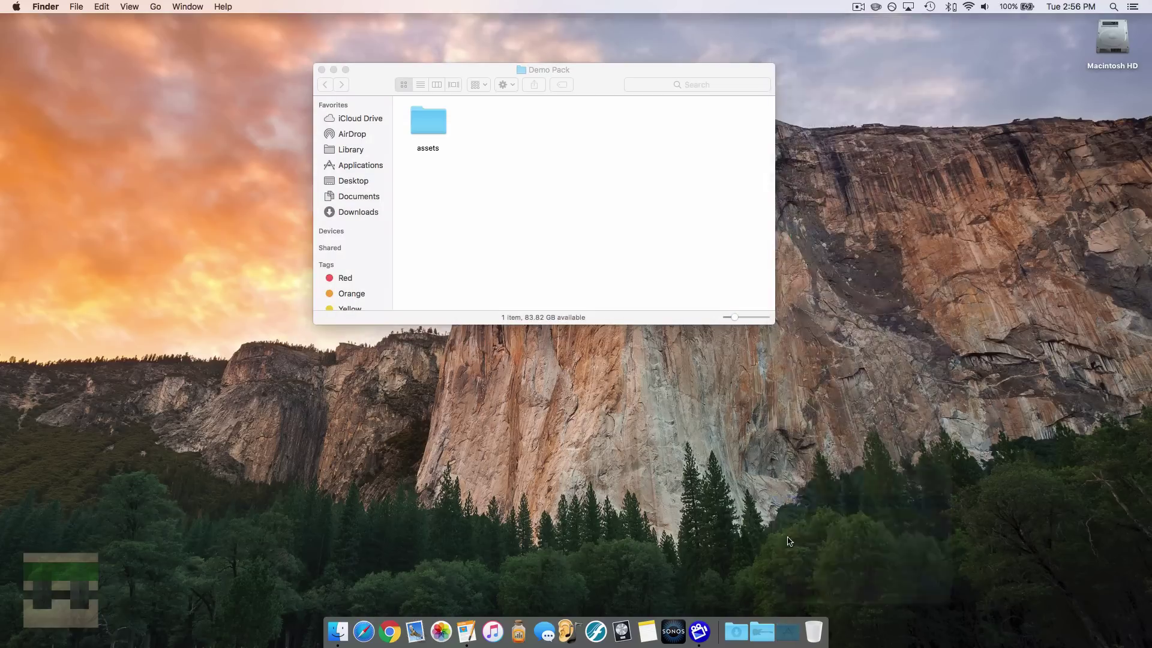
drag(364, 20, 642, 34)
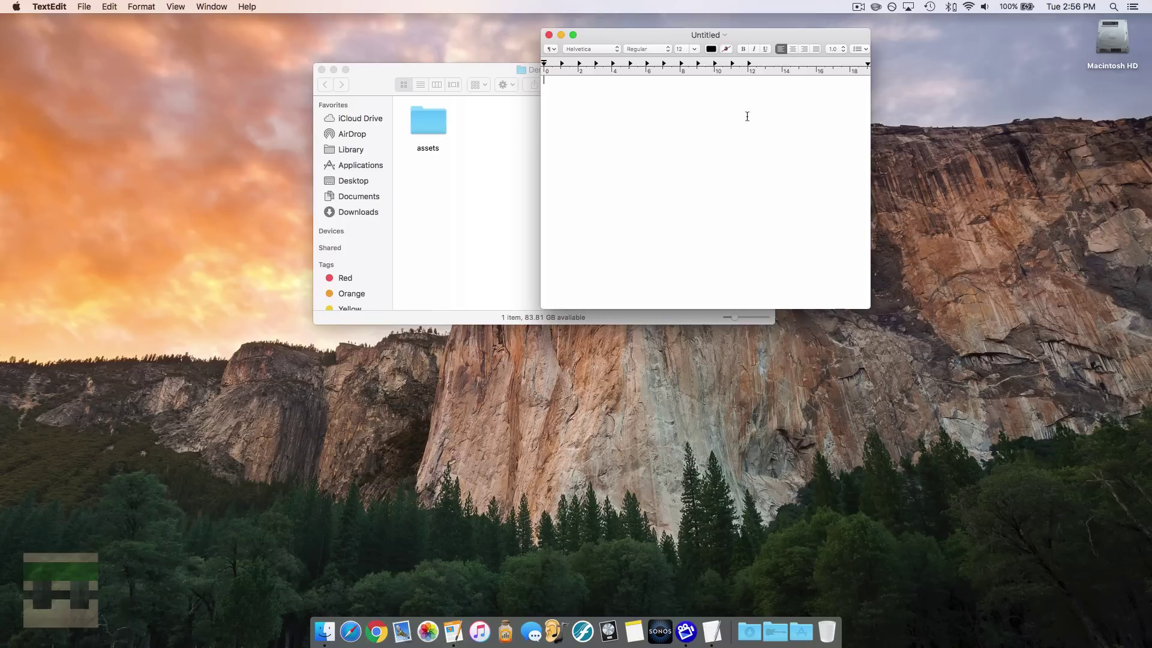
click(132, 7)
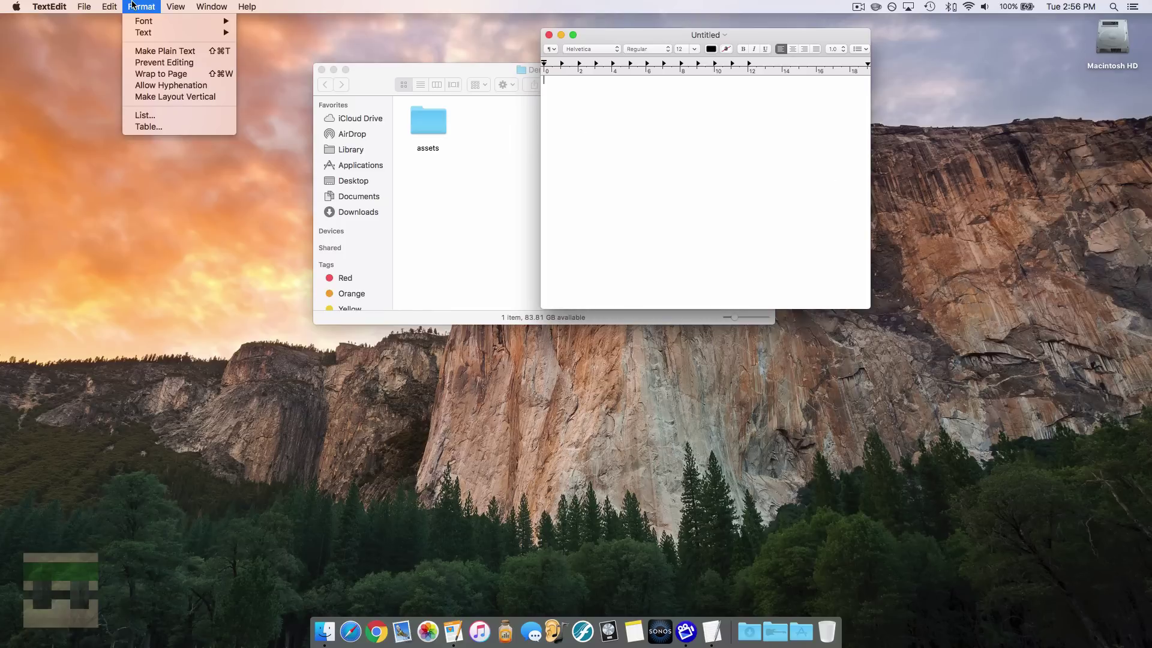
click(161, 51)
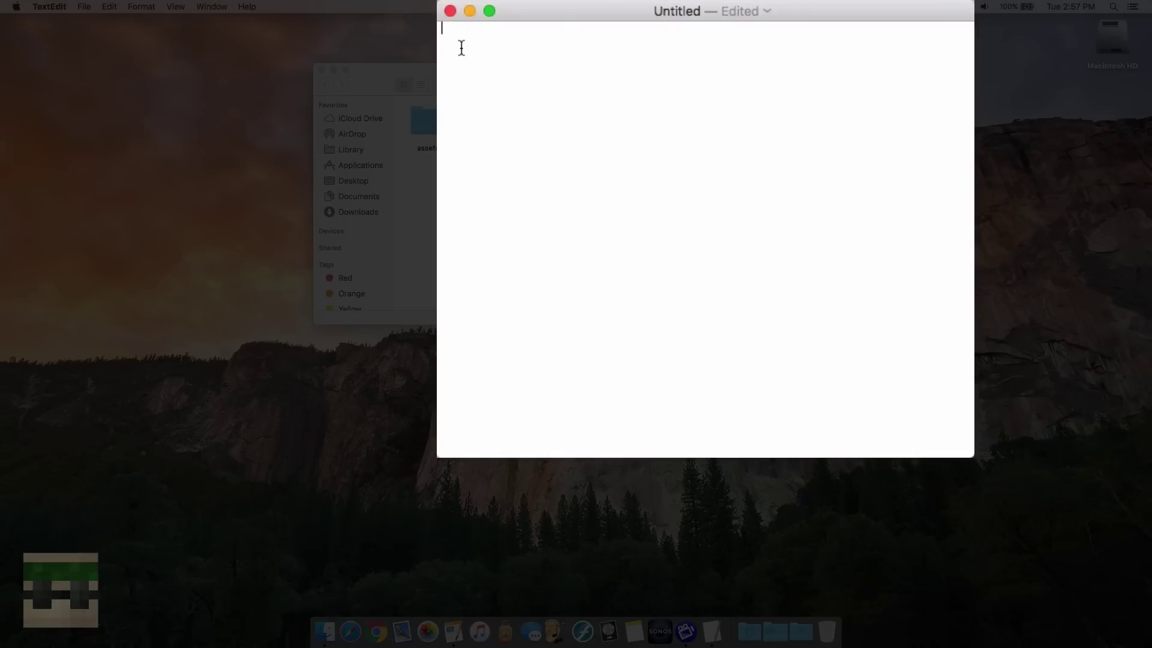
Enter the JSON pack definition with pack_format 3 and description "My Resource Pack" in the untitled document.
text({    "pack":{       "pack_format":3,       "description":"My Resource Pack"    } })
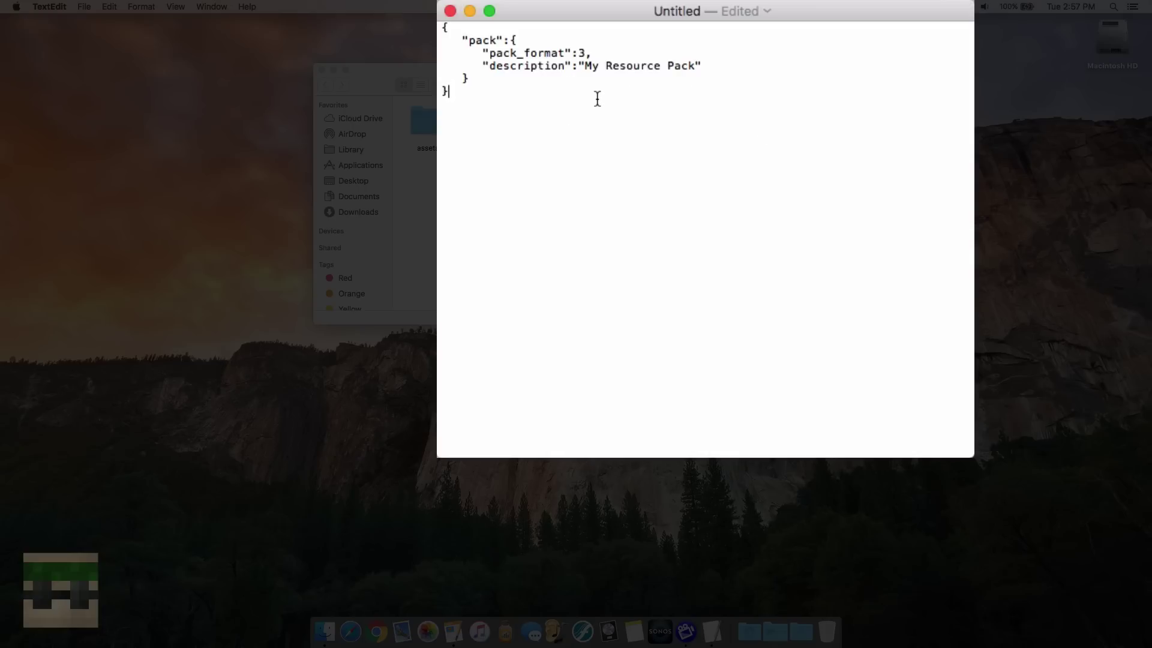
click(580, 54)
drag(605, 16, 587, 15)
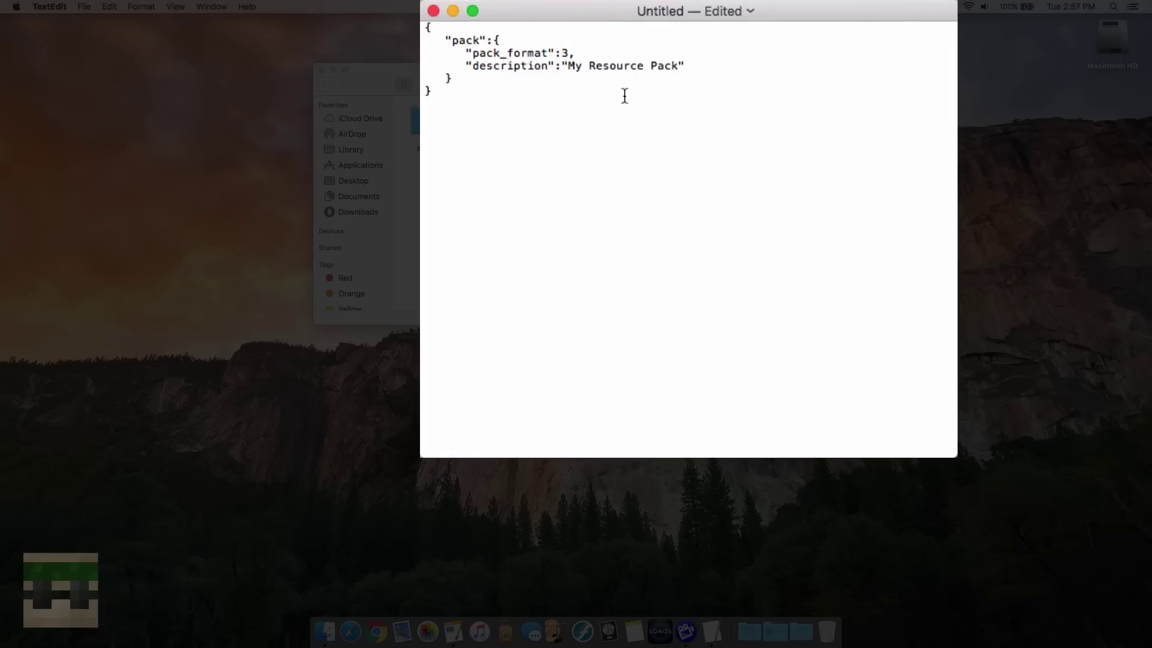
click(568, 53)
Change the description value in the pack definition to "Demo Pack".
click(679, 68)
key(BackSpace)
key(BackSpace)
key(BackSpace)
key(BackSpace)
key(BackSpace)
key(BackSpace)
key(BackSpace)
key(BackSpace)
key(BackSpace)
key(BackSpace)
key(BackSpace)
key(BackSpace)
key(BackSpace)
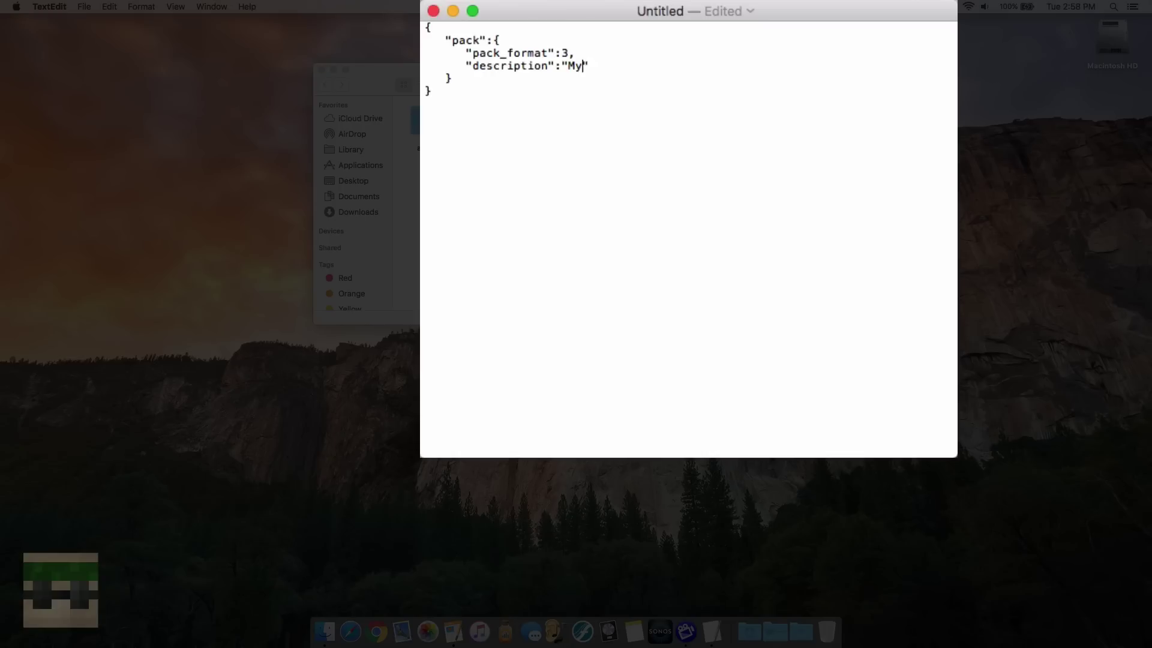
key(BackSpace)
key(BackSpace)
text(Demo Pack)
click(638, 65)
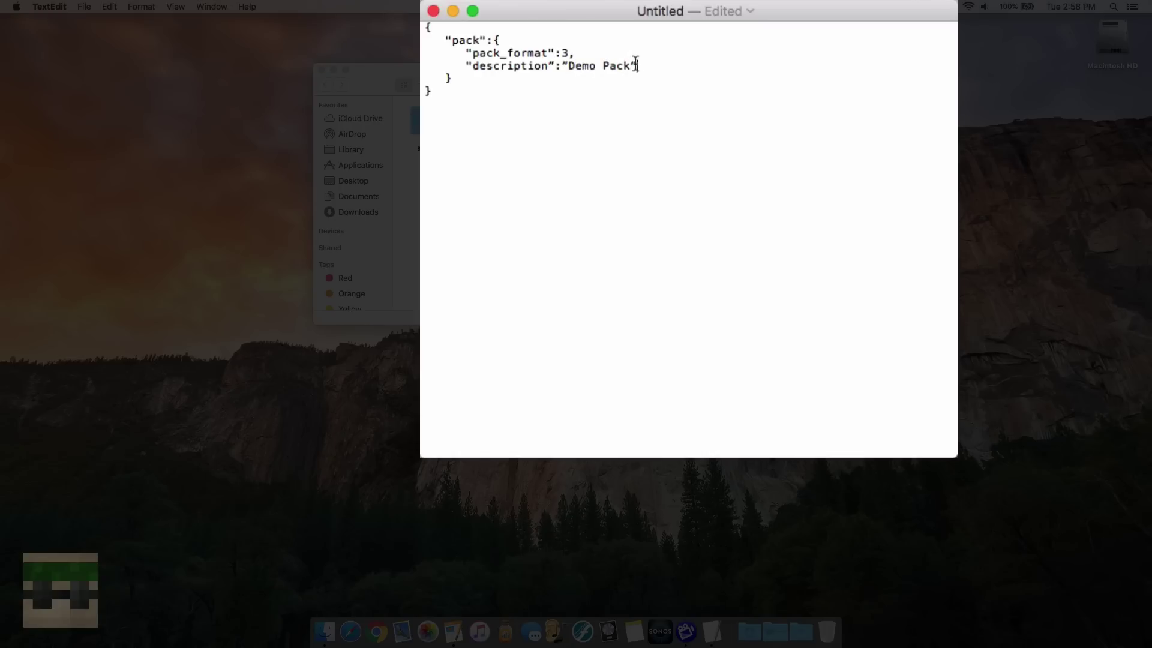
Replace the quotation marks on the description line with copies of the straight quote from the pack_format line.
double_click(553, 53)
key(super+c)
double_click(566, 66)
key(super+v)
key(super+v)
double_click(550, 66)
key(super+v)
click(789, 90)
key(ctrl+Up)
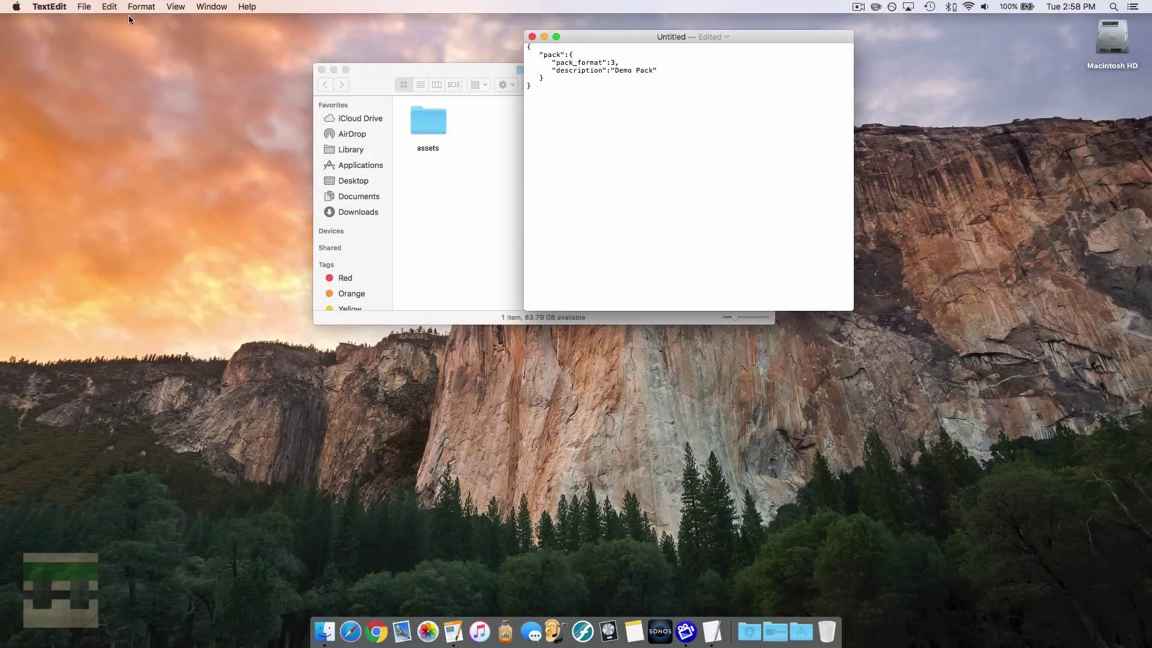
Save the document to the Desktop as pack.mcmeta without the automatic .txt extension, and close it.
click(84, 6)
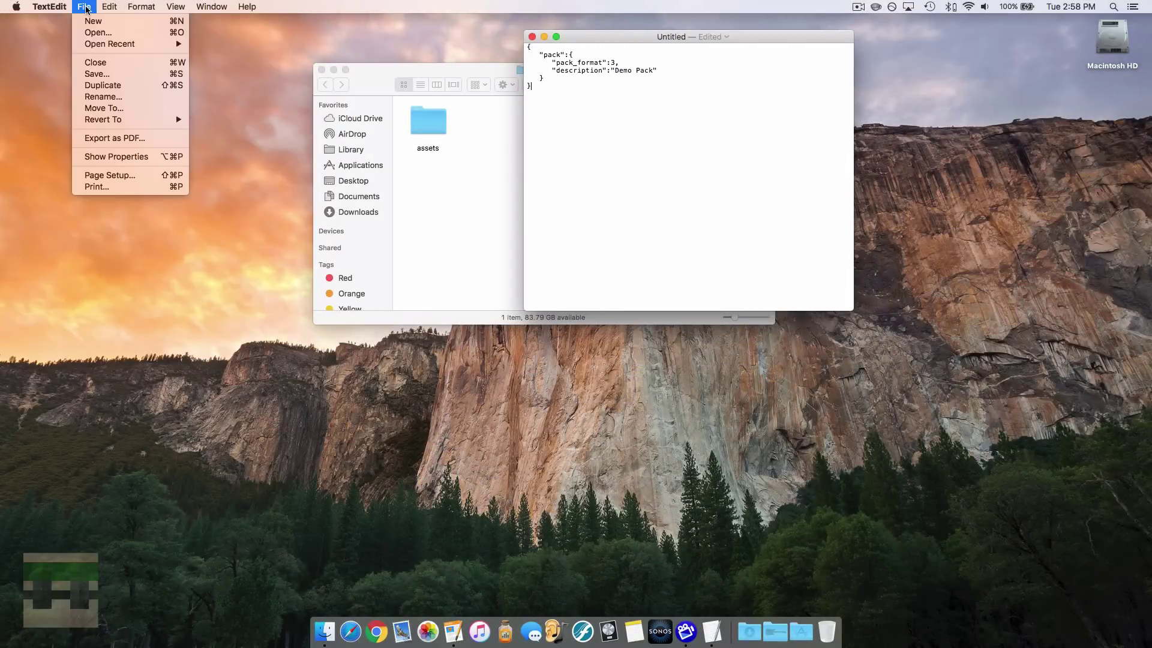
click(90, 72)
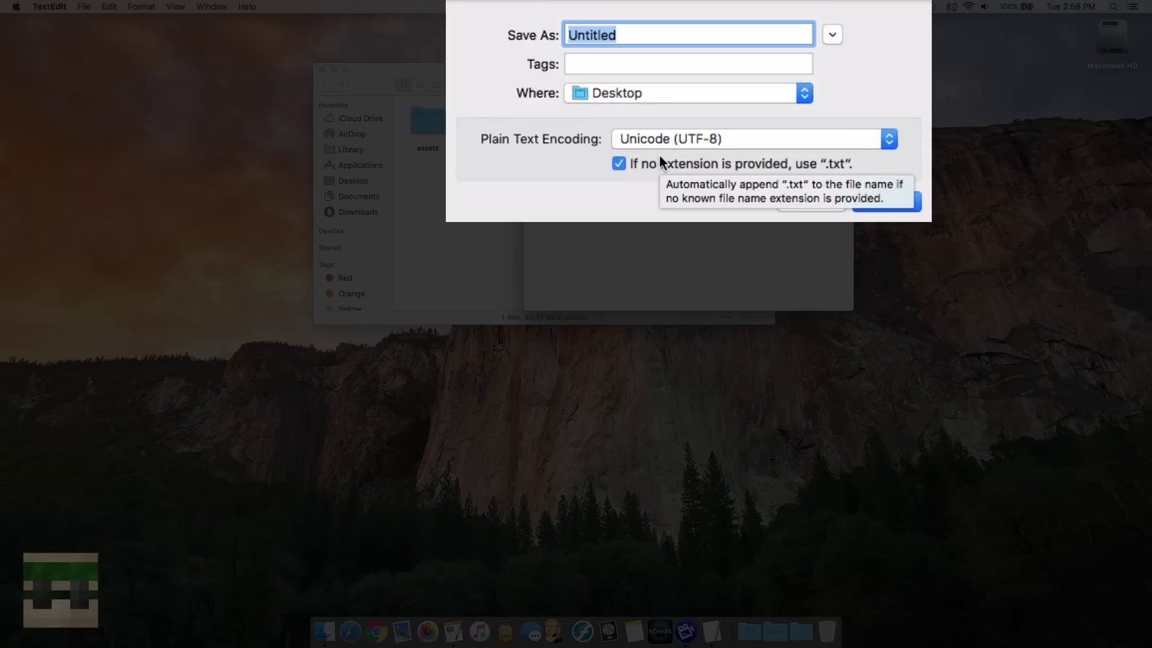
text(pack)
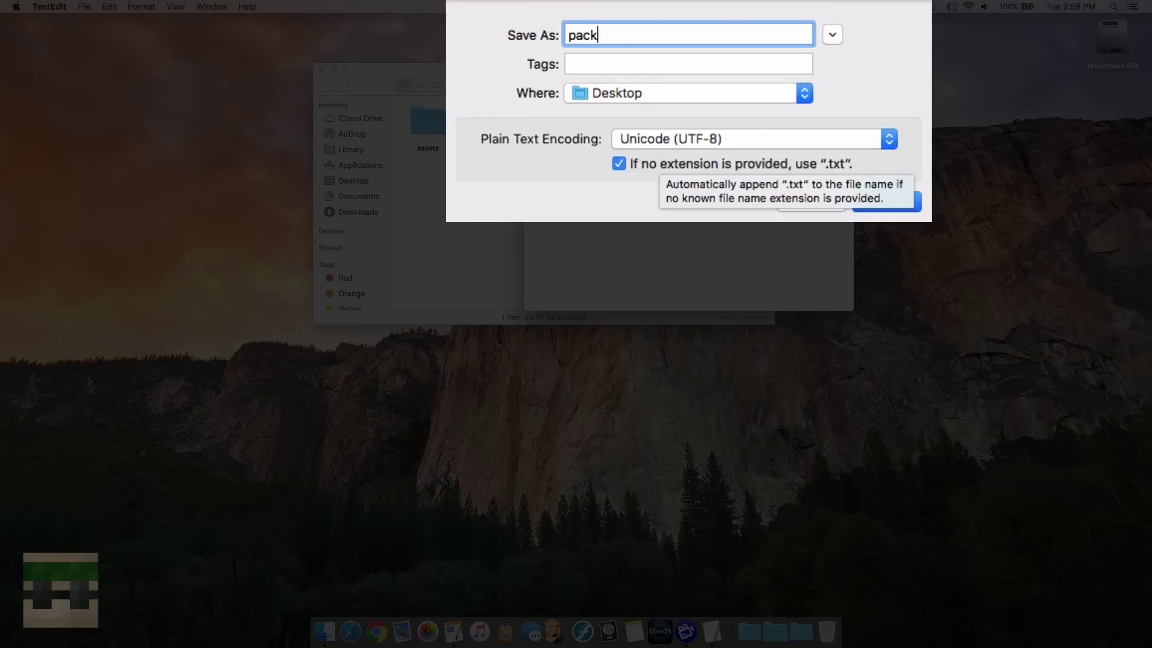
text(.mcmeta)
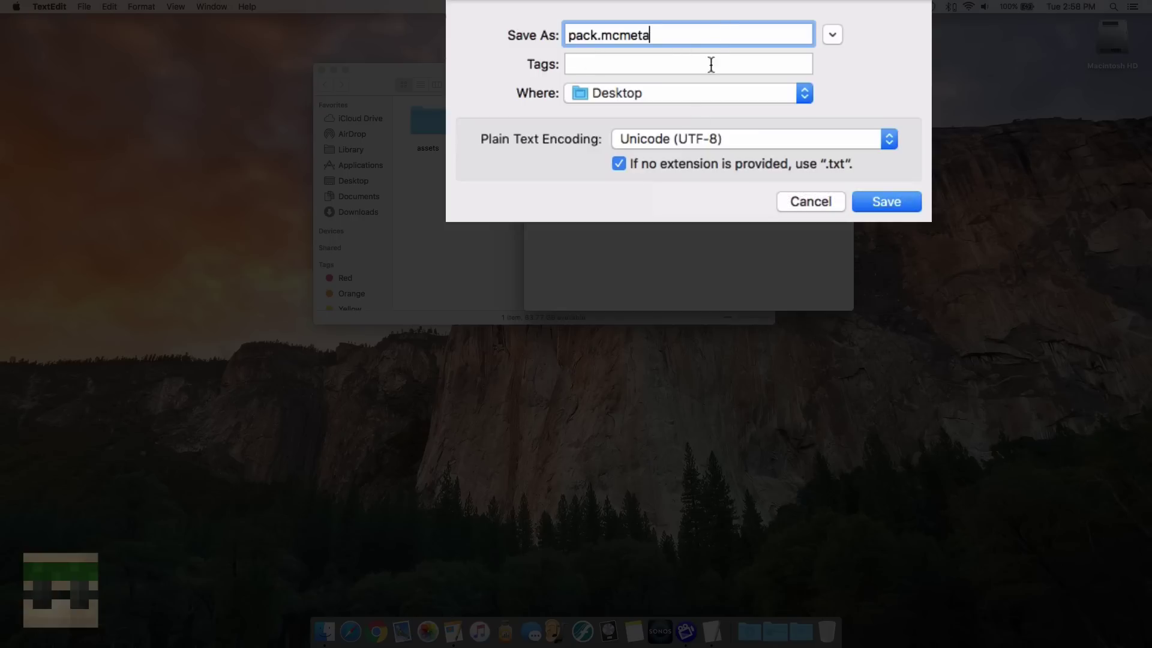
click(619, 164)
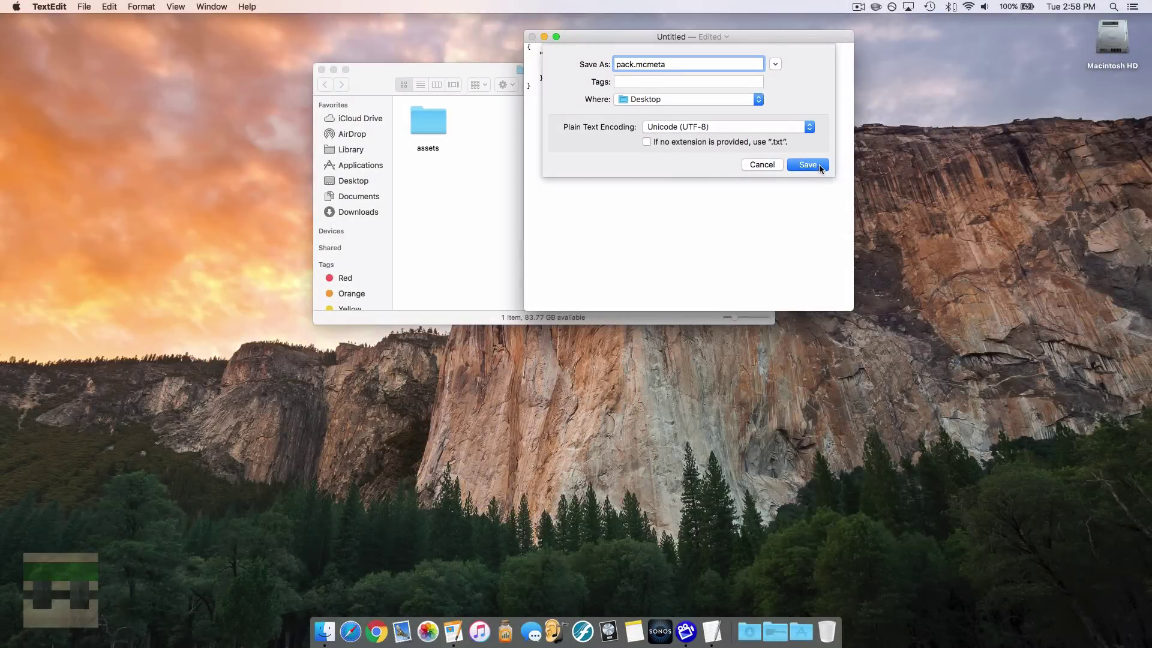
click(807, 164)
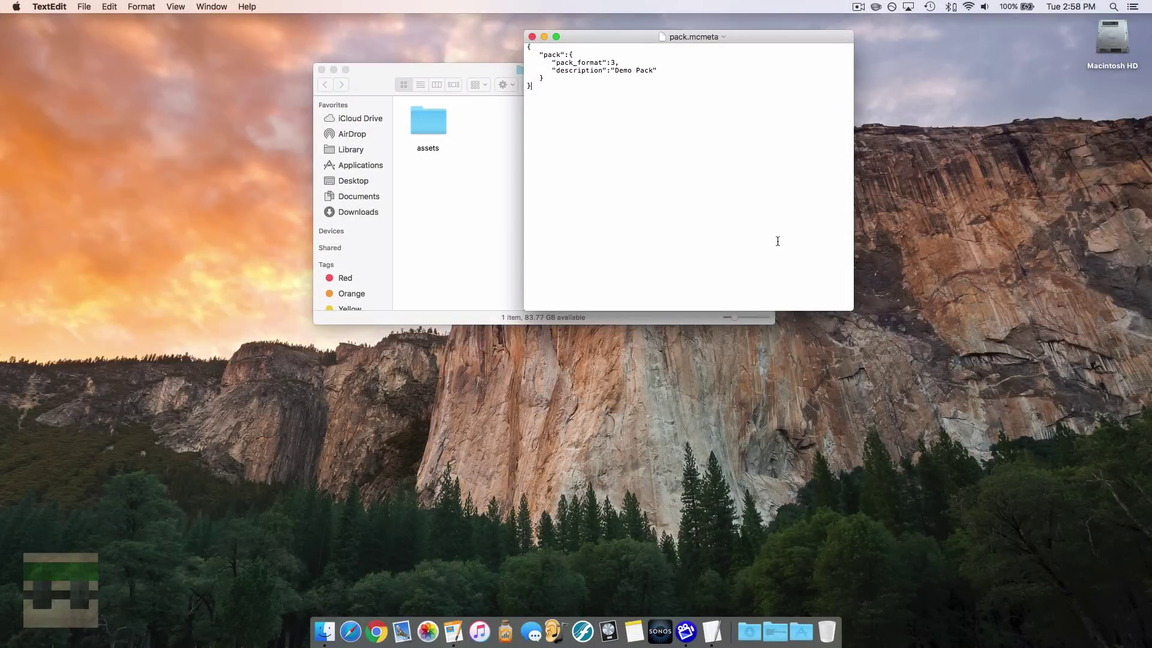
click(532, 37)
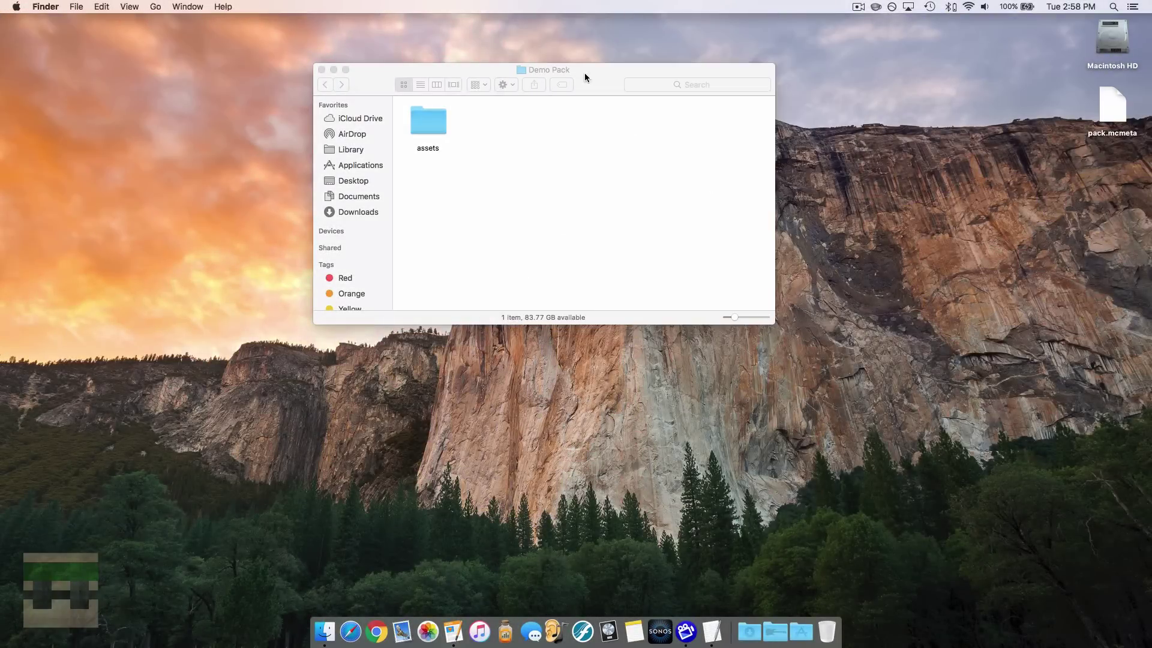
Move pack.mcmeta from the desktop into the Demo Pack folder beside the assets folder.
click(585, 73)
drag(1109, 123, 520, 141)
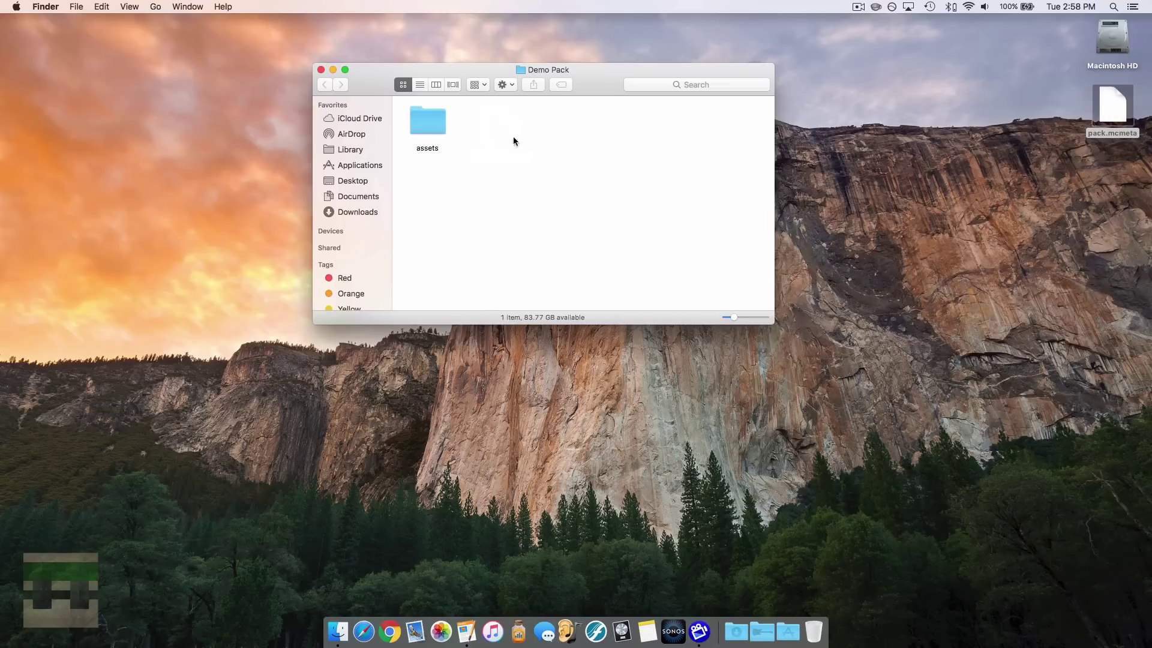
drag(593, 84, 612, 80)
click(517, 123)
click(649, 168)
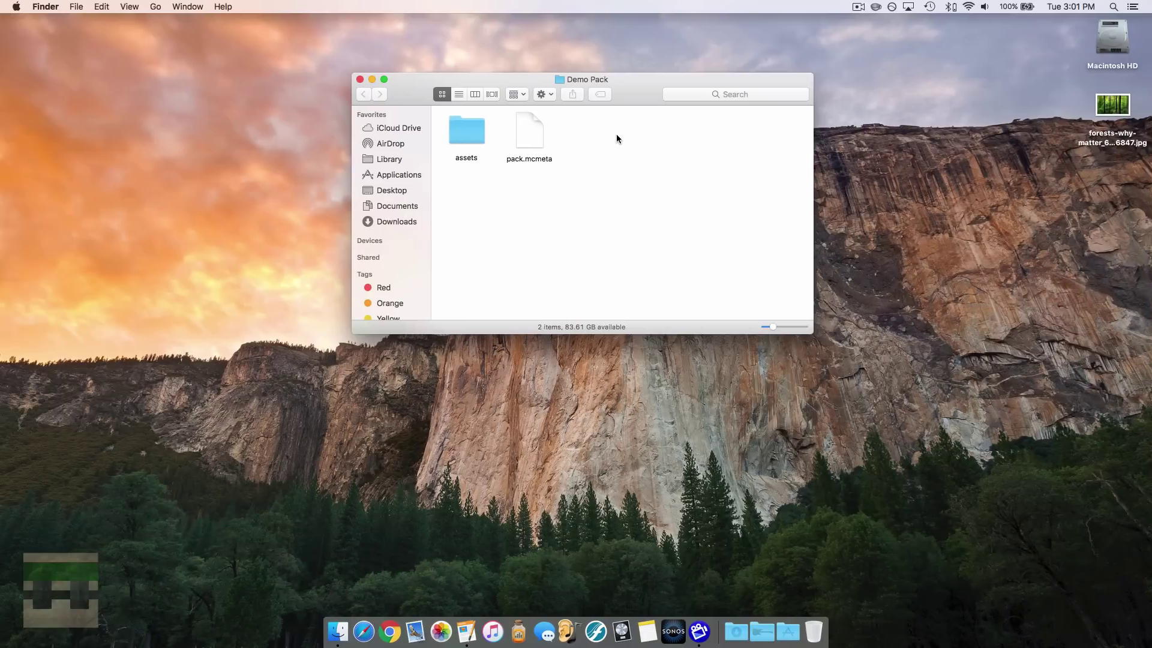
Open Pixelmator and create a new 128 × 128 pixel image at 72 pixels/inch.
click(786, 619)
click(487, 289)
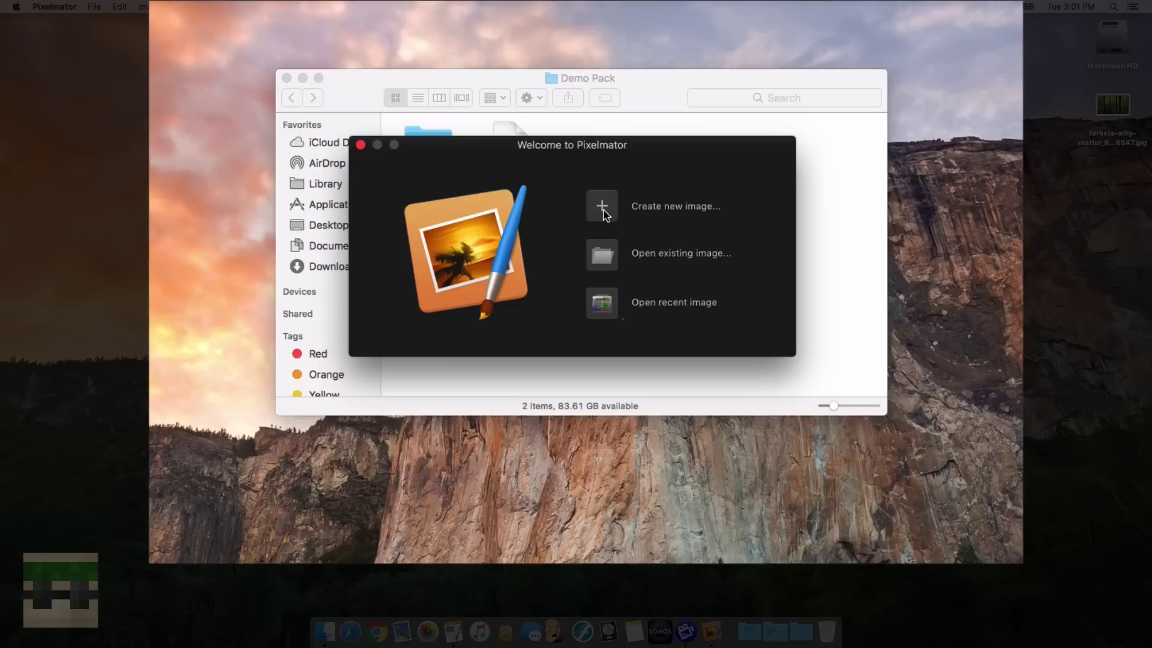
click(598, 170)
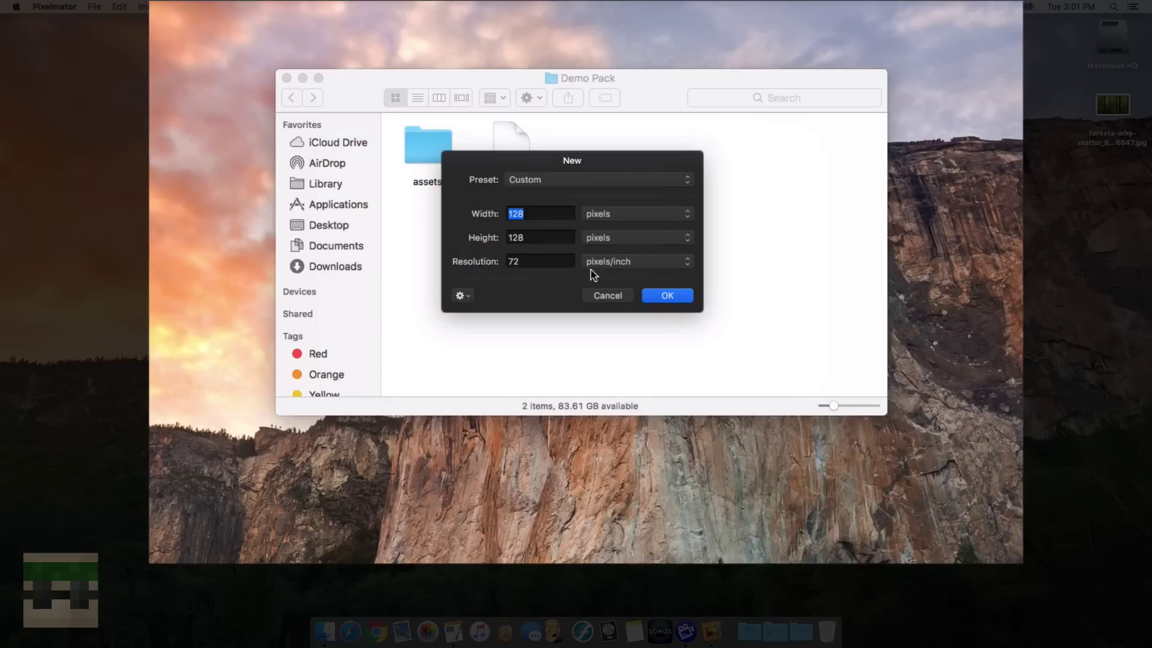
click(519, 216)
click(675, 298)
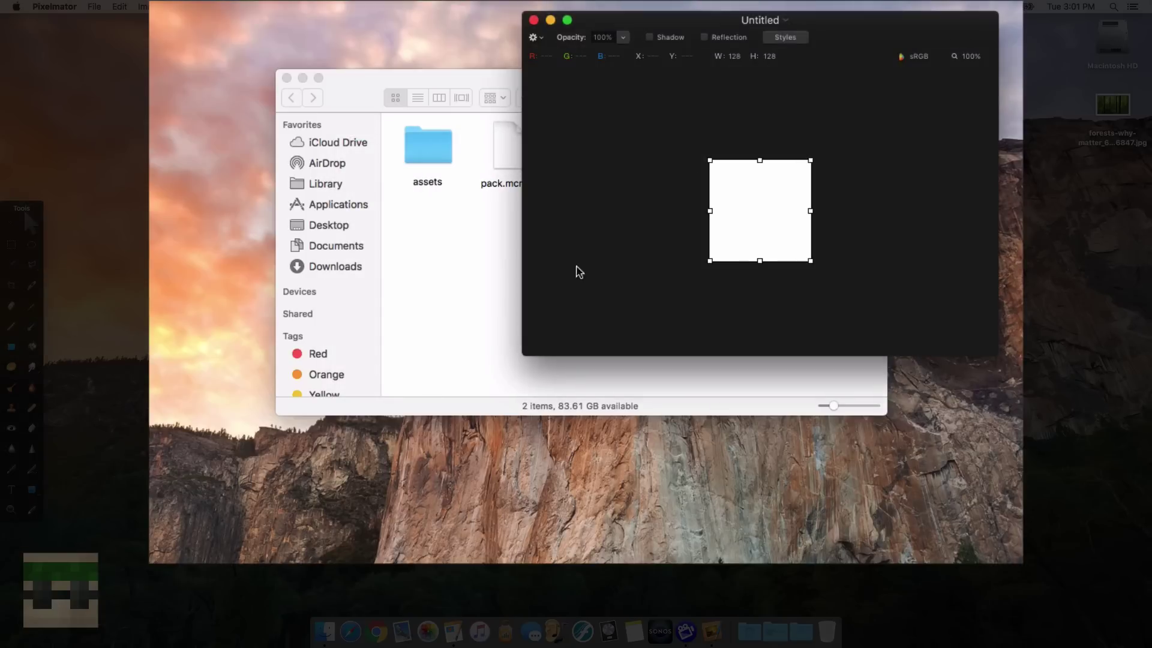
Place the forest JPG from the desktop onto the new canvas and adjust its position so it fills the square.
drag(835, 34, 545, 136)
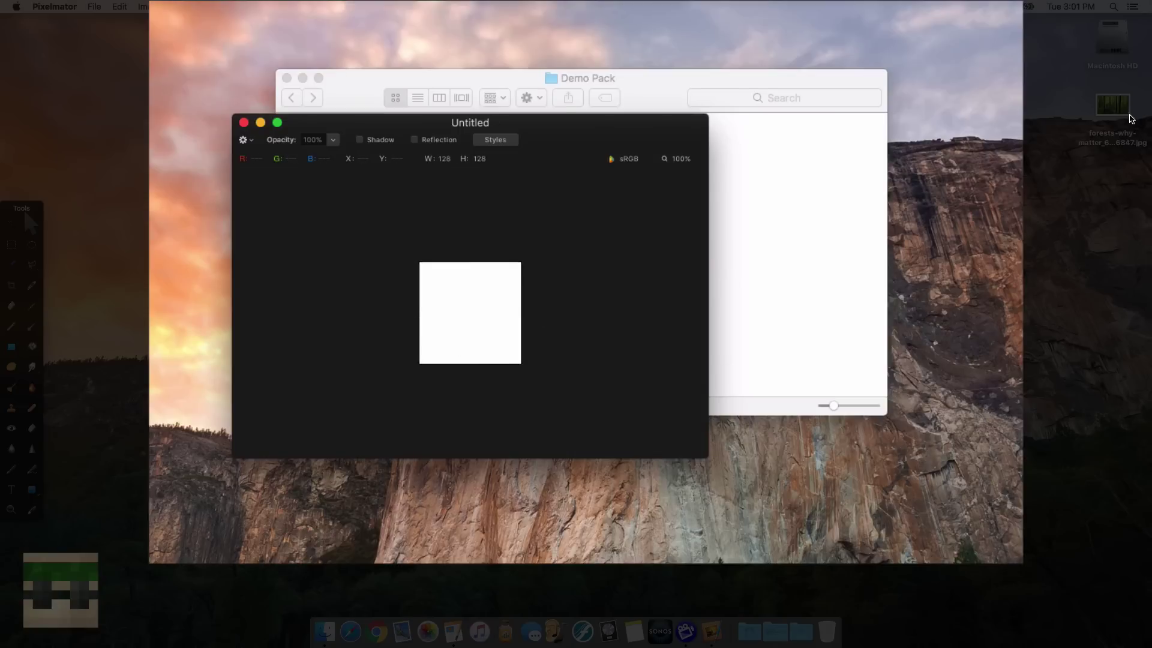
drag(1129, 117, 542, 337)
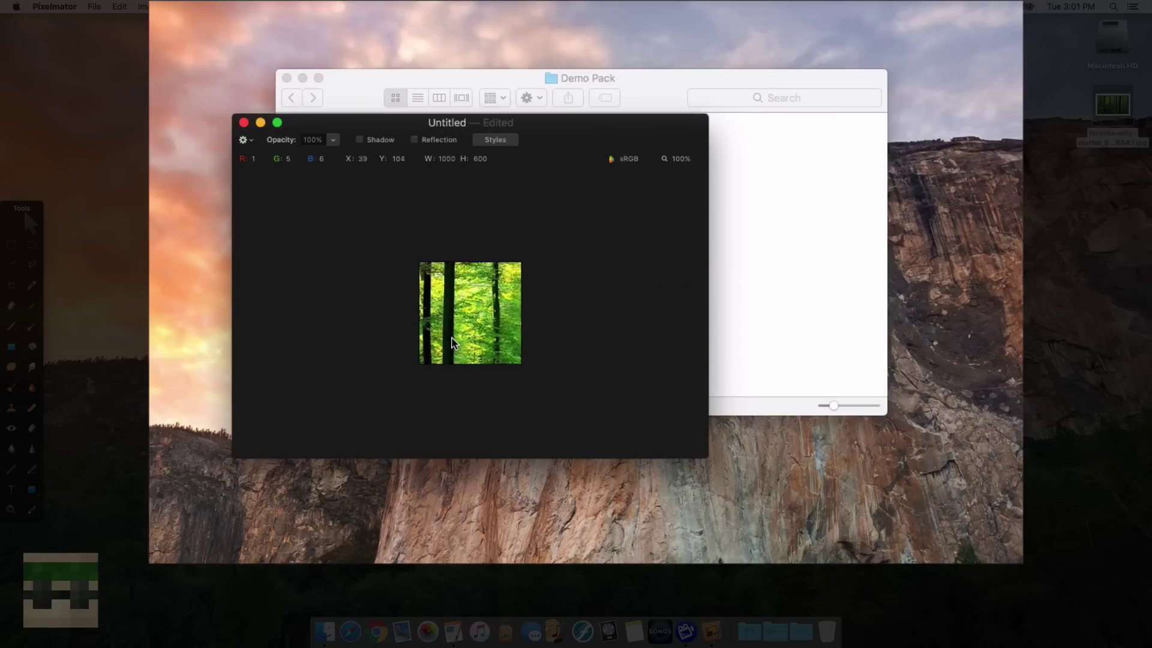
drag(455, 326, 467, 297)
Export the forest image to the Desktop as a PNG named pack.
click(89, 6)
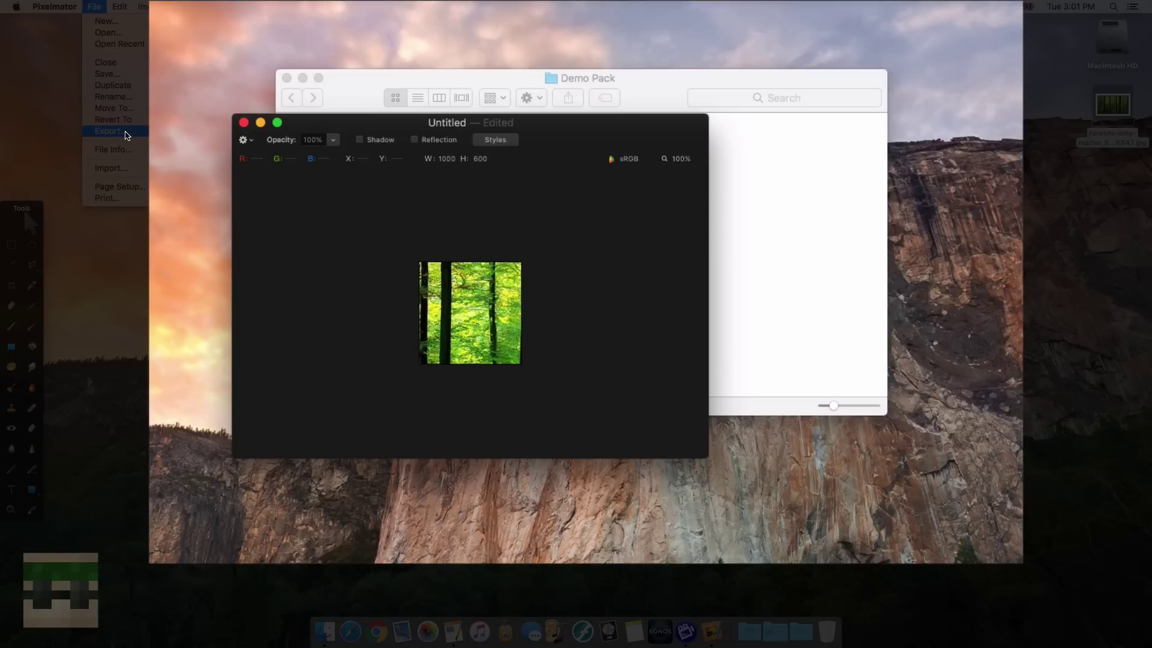
click(108, 131)
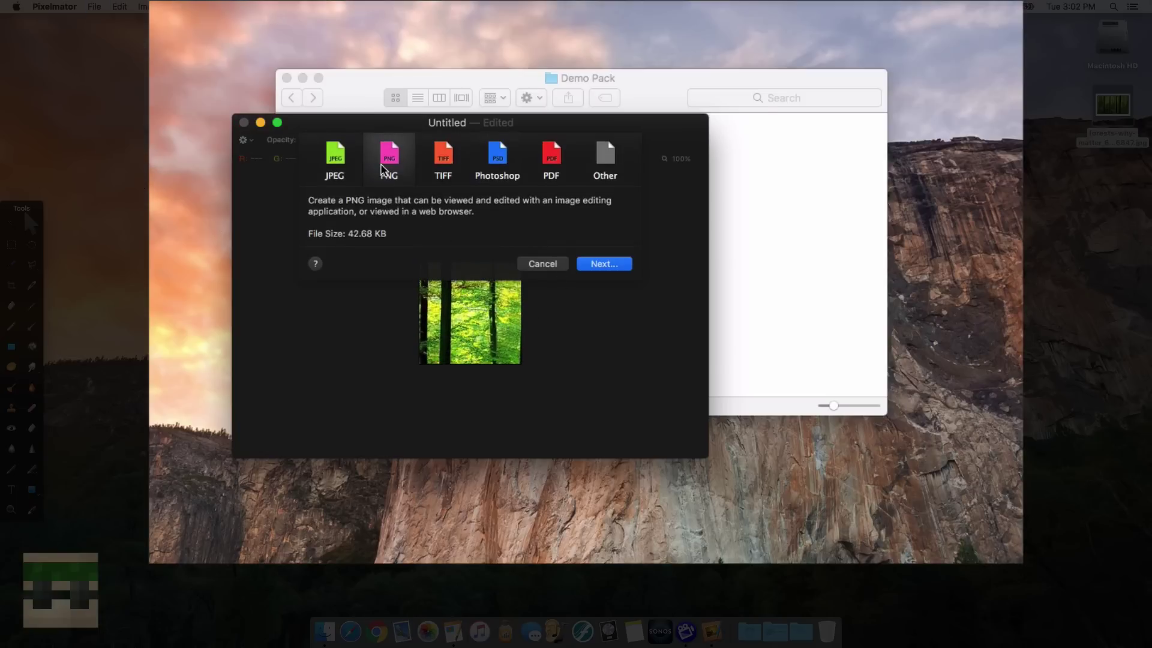
click(604, 263)
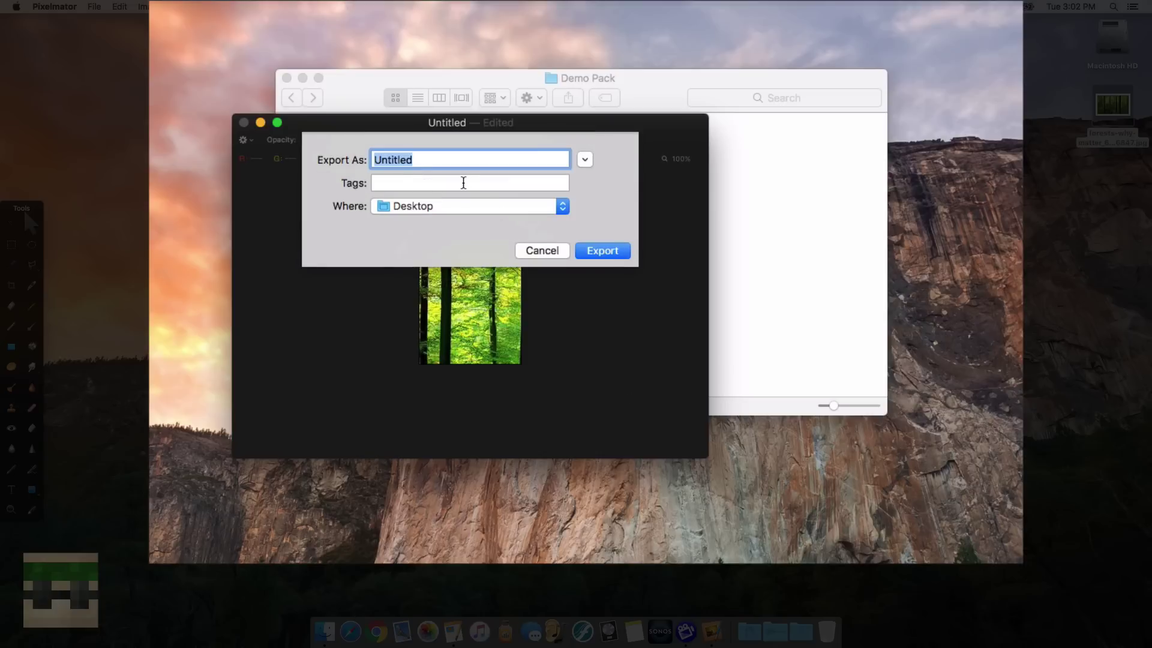
text(pack)
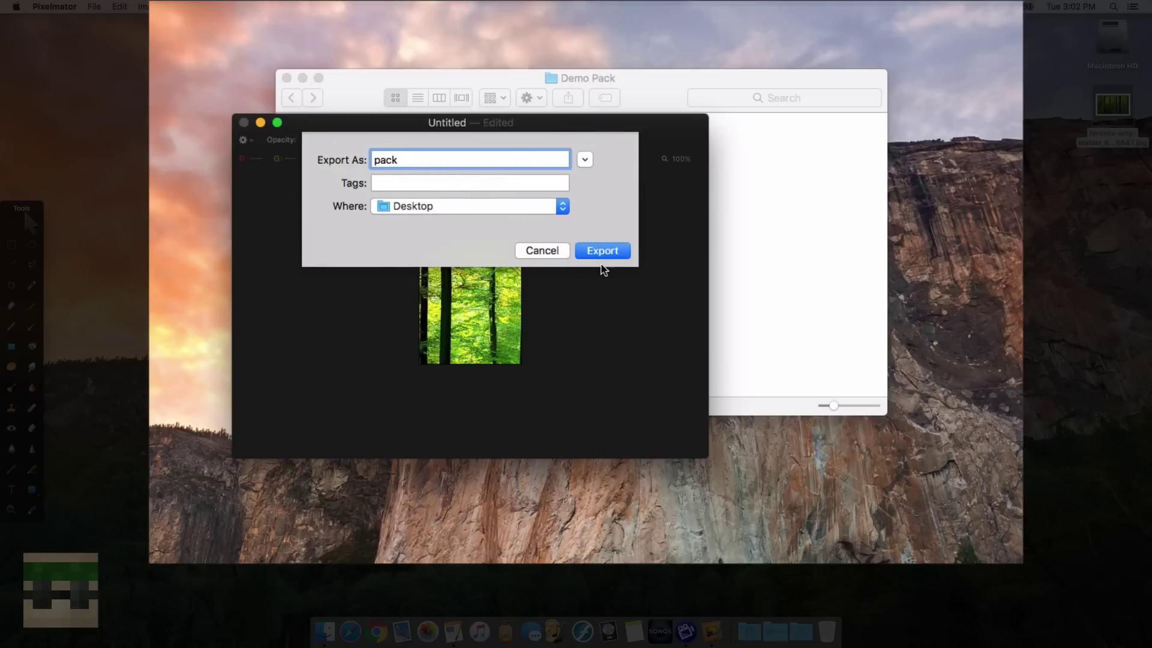
click(606, 254)
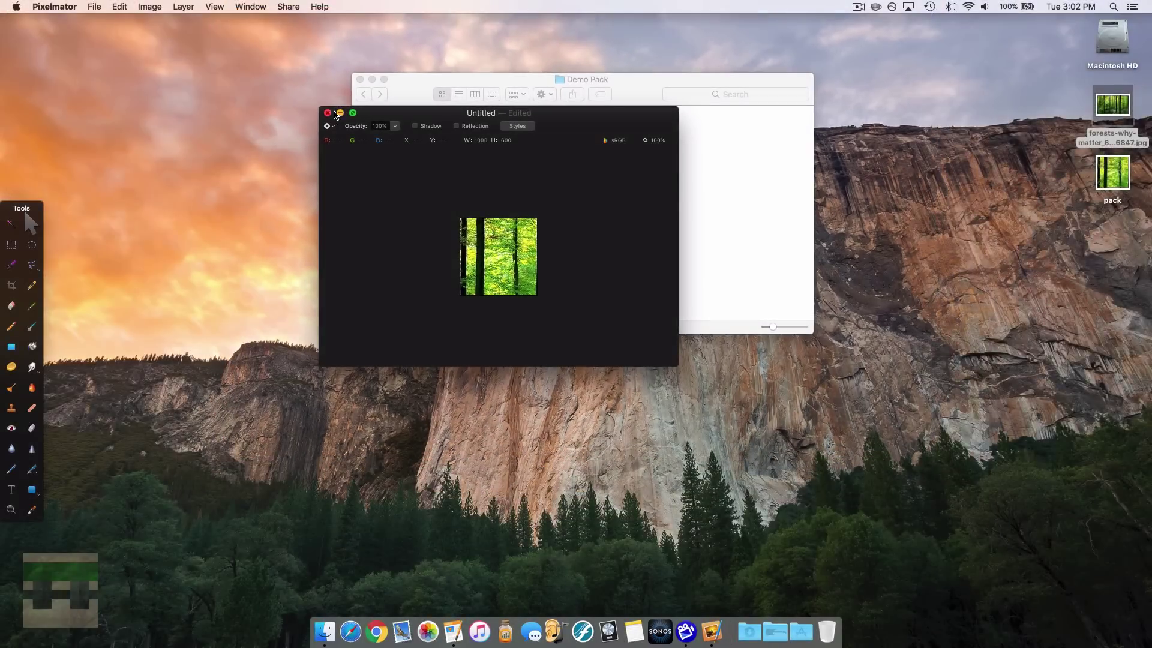
Close the Pixelmator image without saving and move the exported pack image into the Demo Pack folder.
key(super+w)
key(super+d)
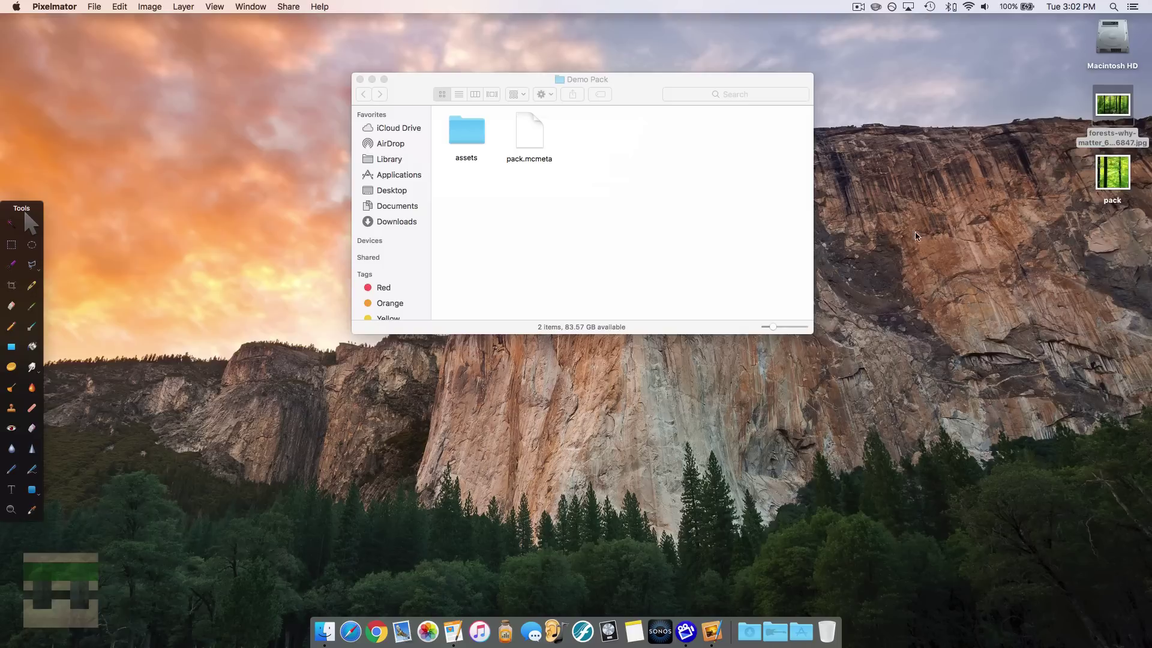
drag(1099, 183, 596, 138)
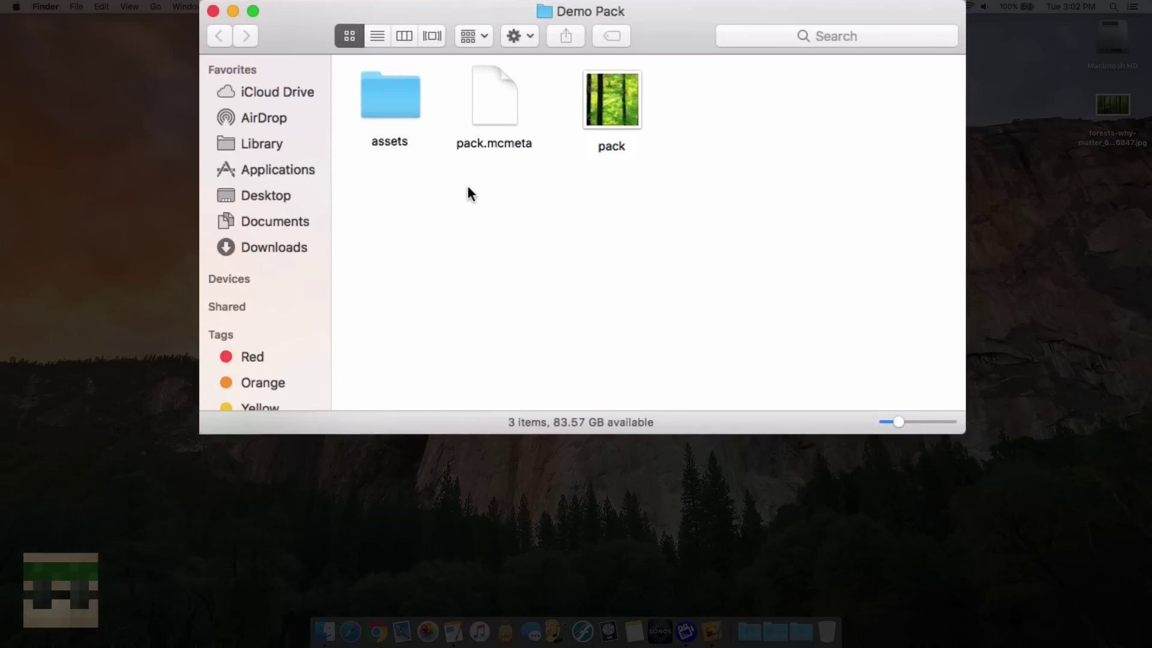
Open the pack's assets/minecraft/textures/blocks folder and browse to the log textures.
click(389, 110)
click(428, 201)
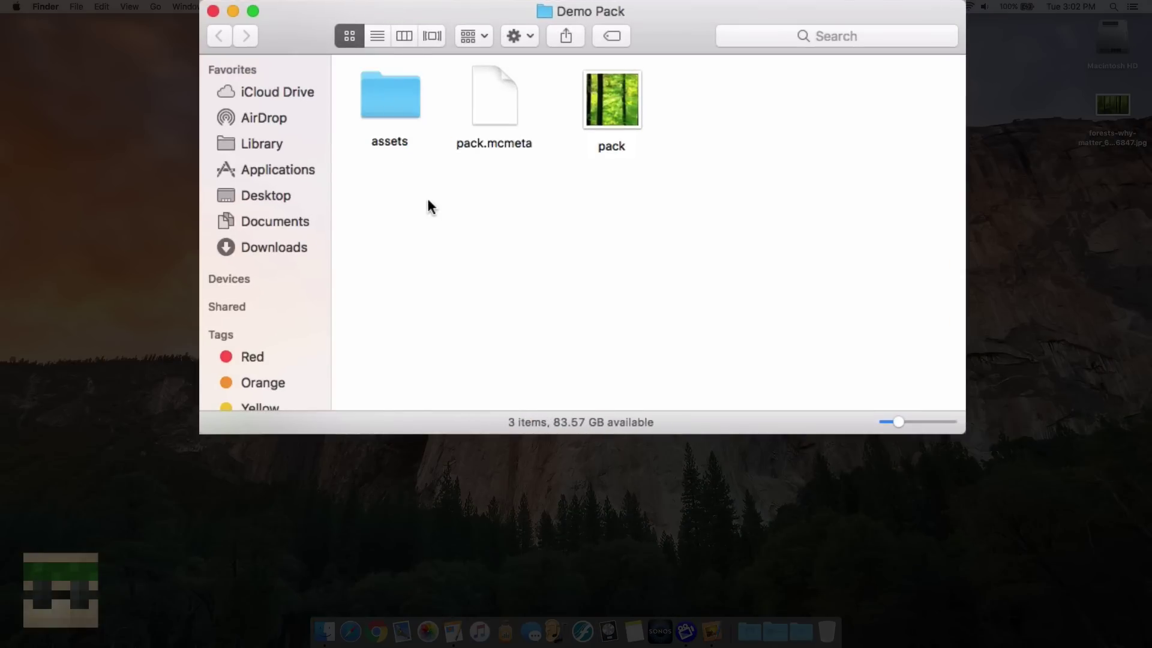
double_click(399, 109)
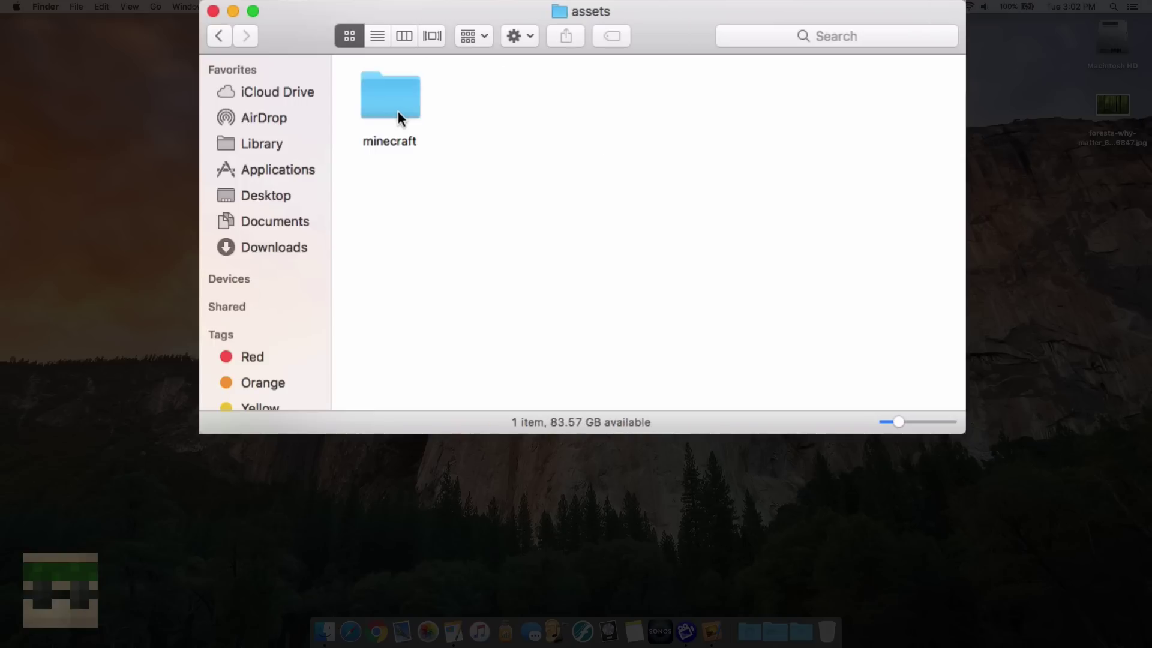
double_click(397, 111)
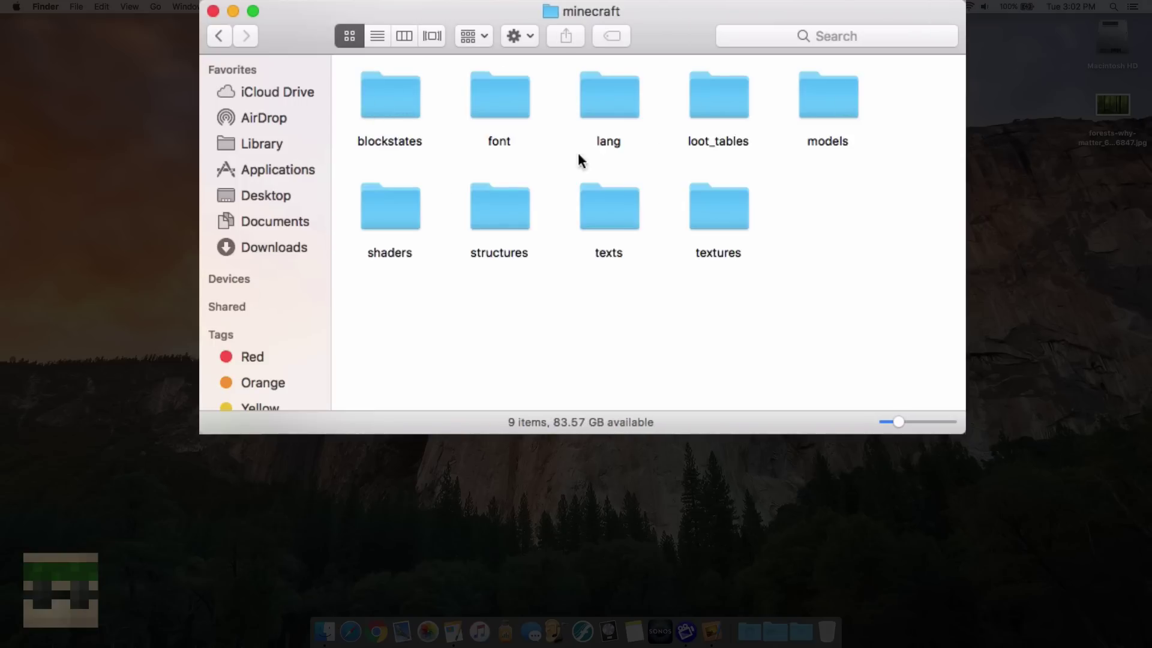
double_click(718, 223)
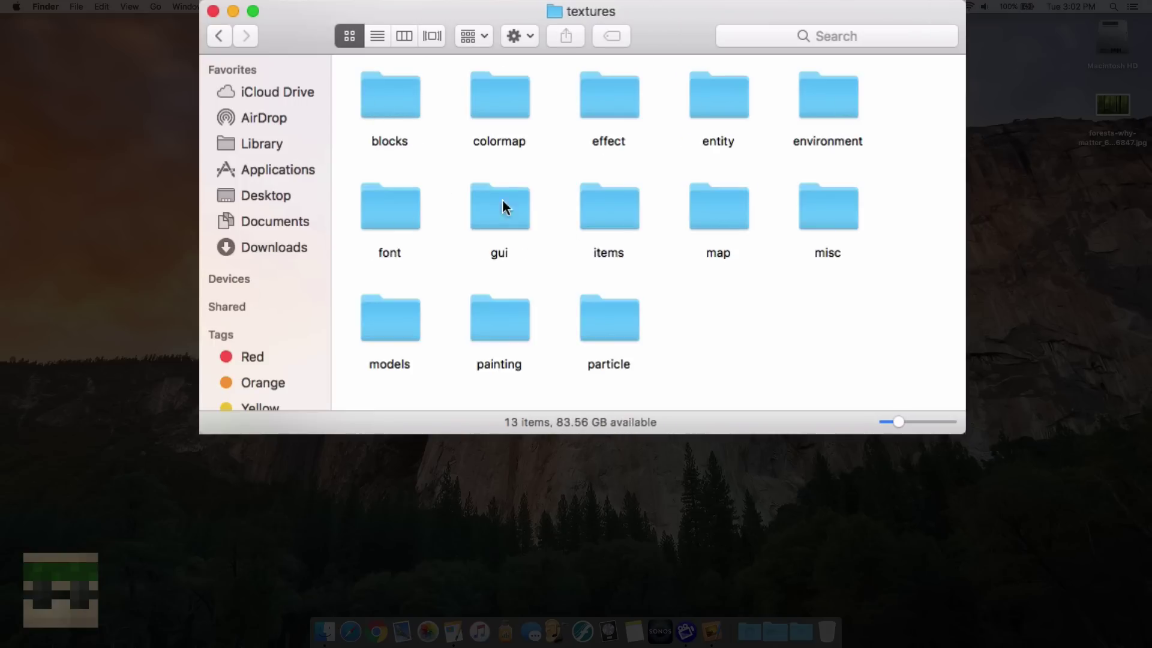
double_click(390, 105)
scroll(600, 240, down, 15)
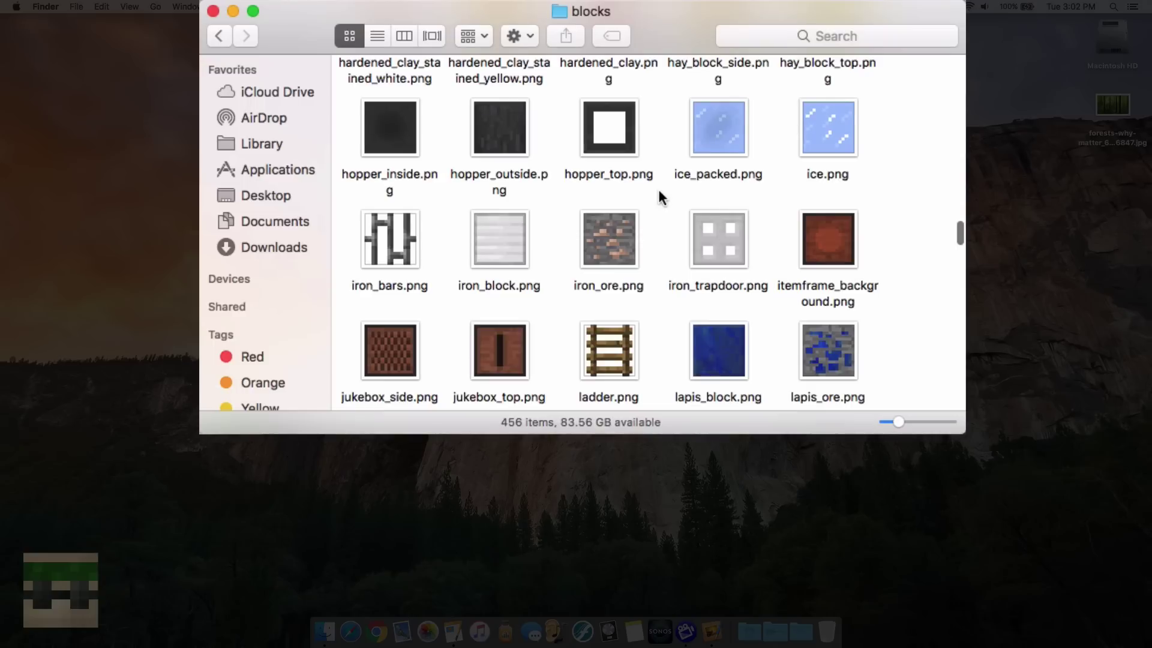
scroll(679, 180, down, 8)
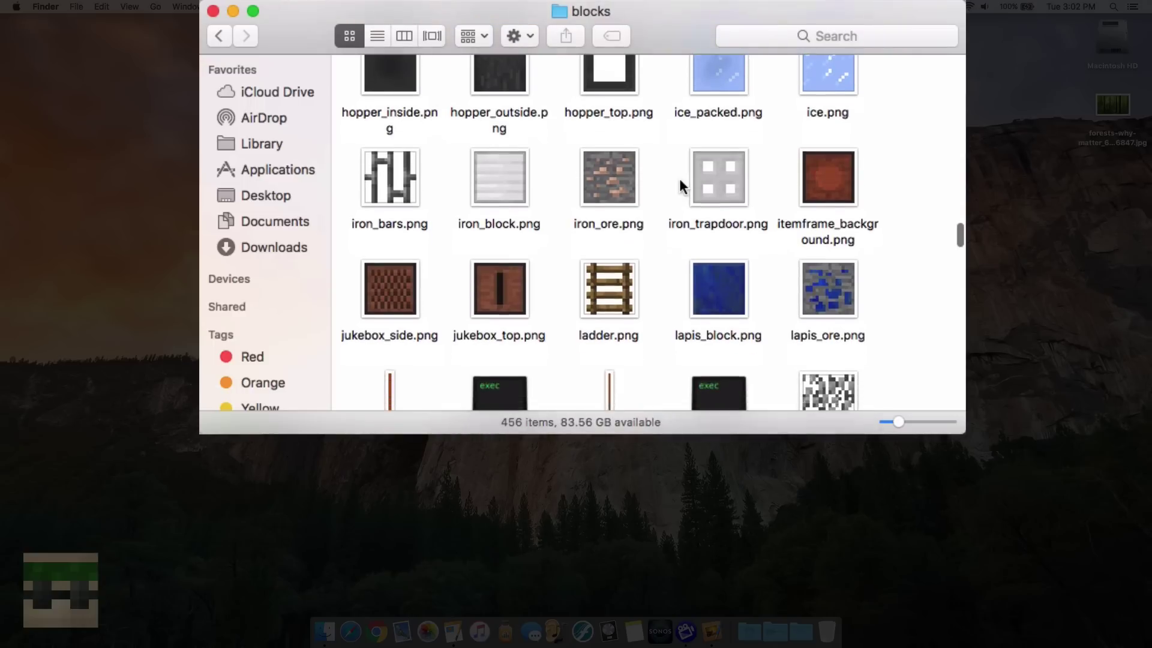
scroll(682, 177, down, 6)
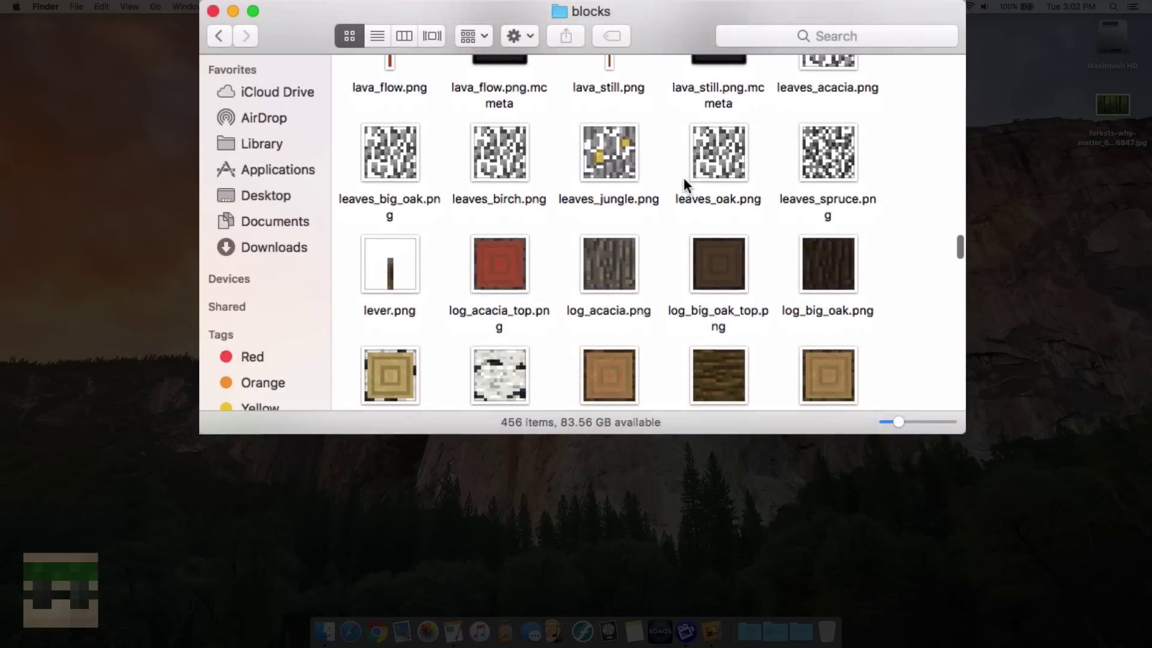
scroll(683, 177, down, 4)
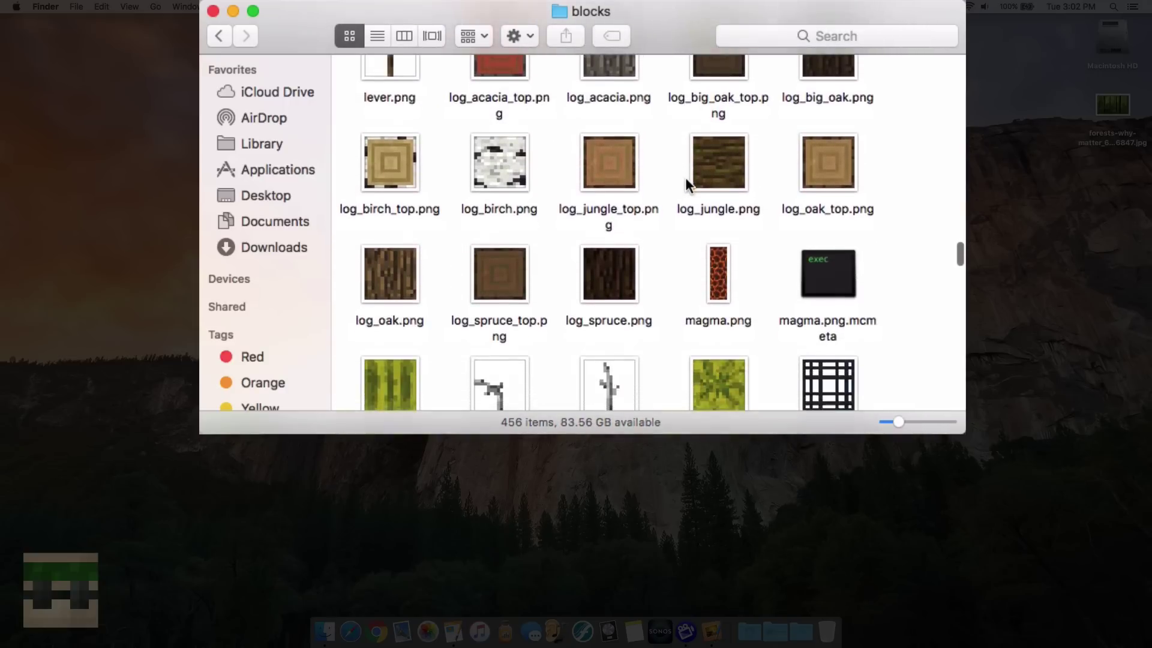
scroll(686, 179, up, 3)
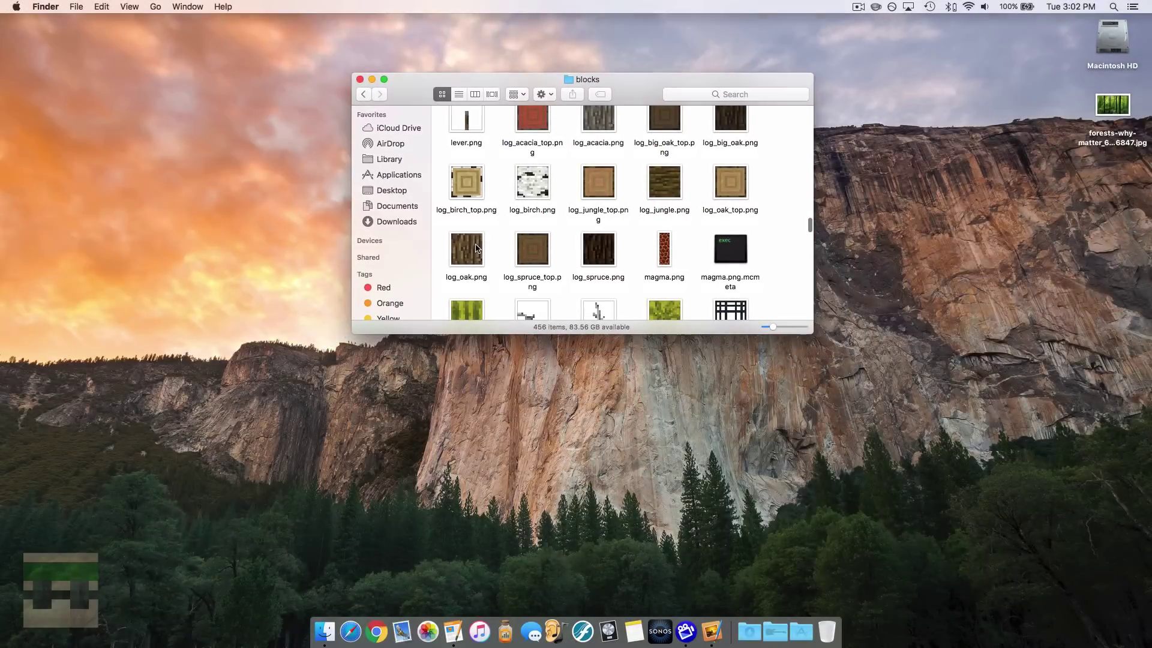
Open log_oak.png in Pixelmator, enlarge the texture to fit its window and move the window clear of the tools.
click(442, 261)
right_click(463, 251)
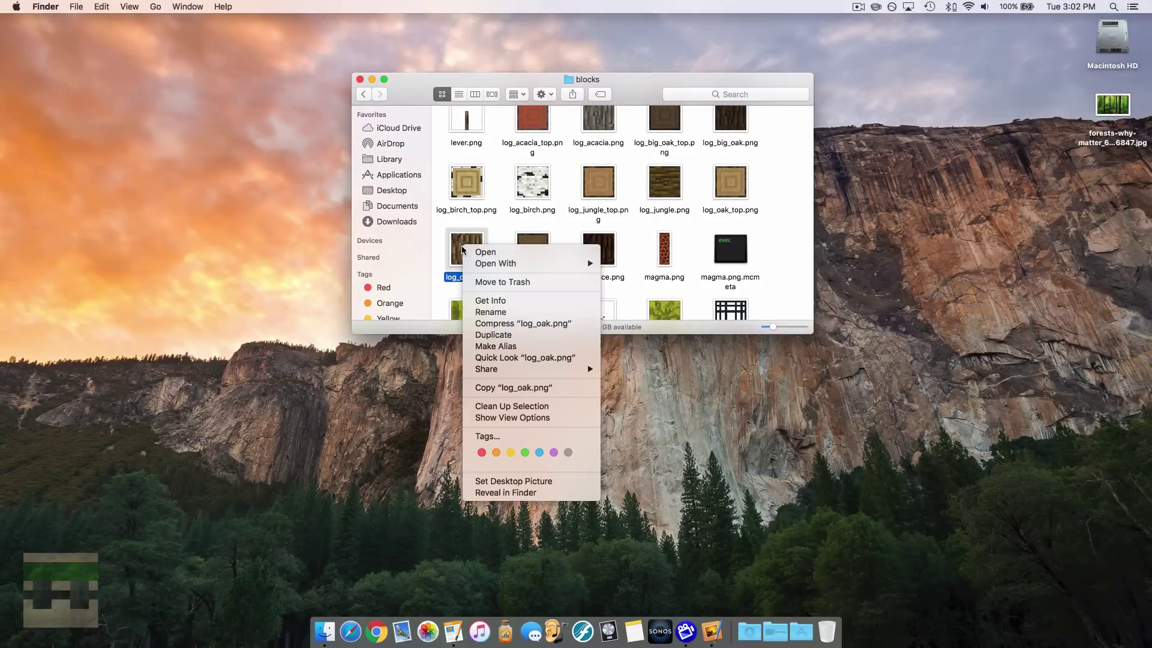
mouse_move(522, 264)
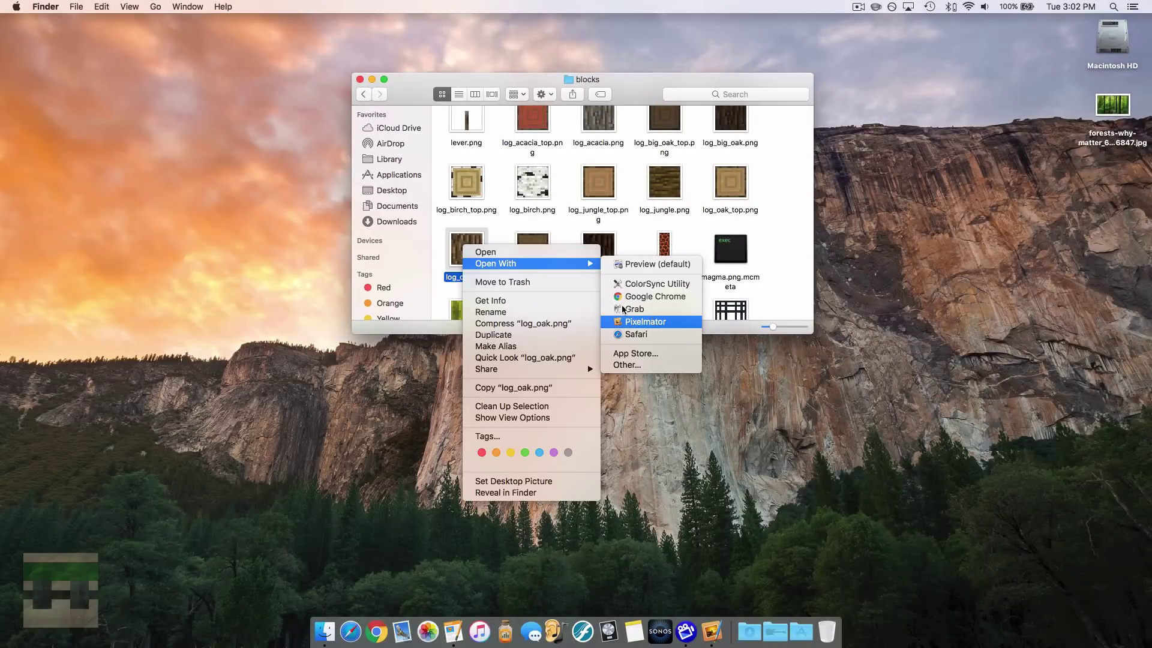
click(645, 322)
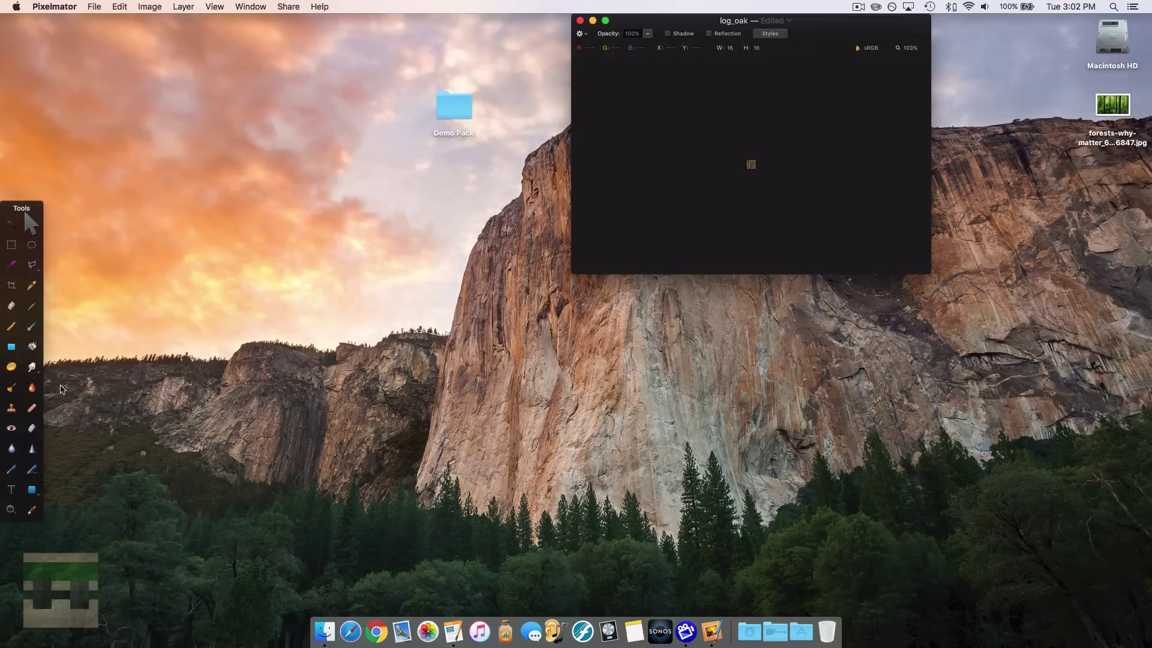
click(12, 513)
key(super+0)
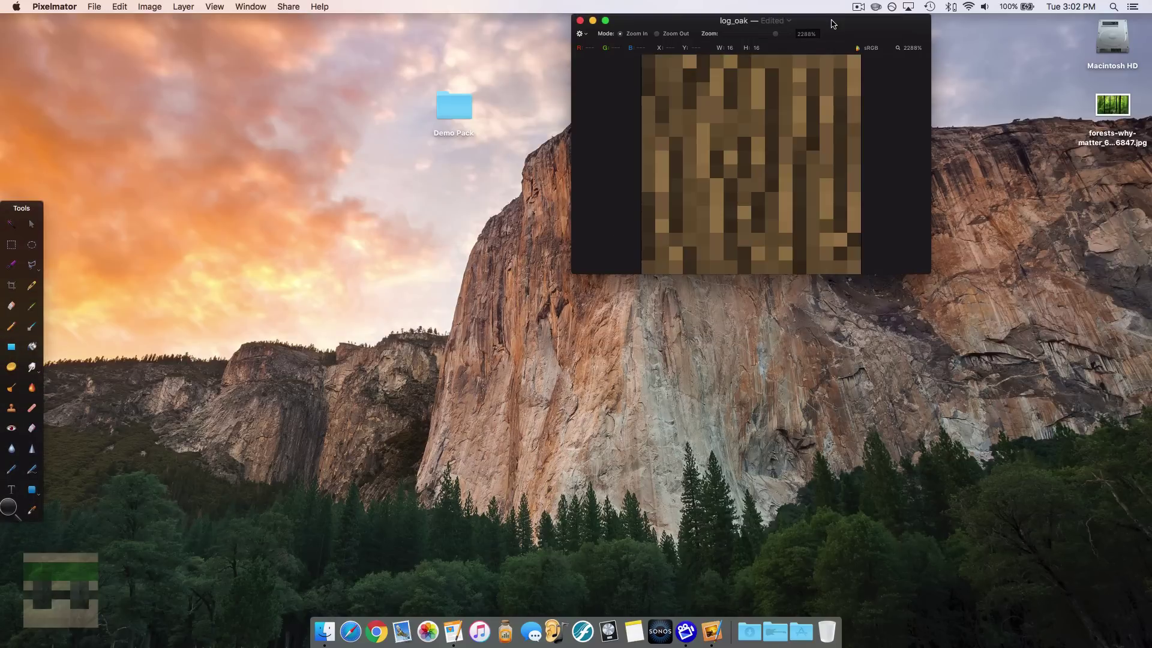
drag(835, 29, 454, 108)
Apply the Colorize adjustment to the oak log texture with a blue hue, 68.6% saturation and 33.2% lightness.
click(150, 6)
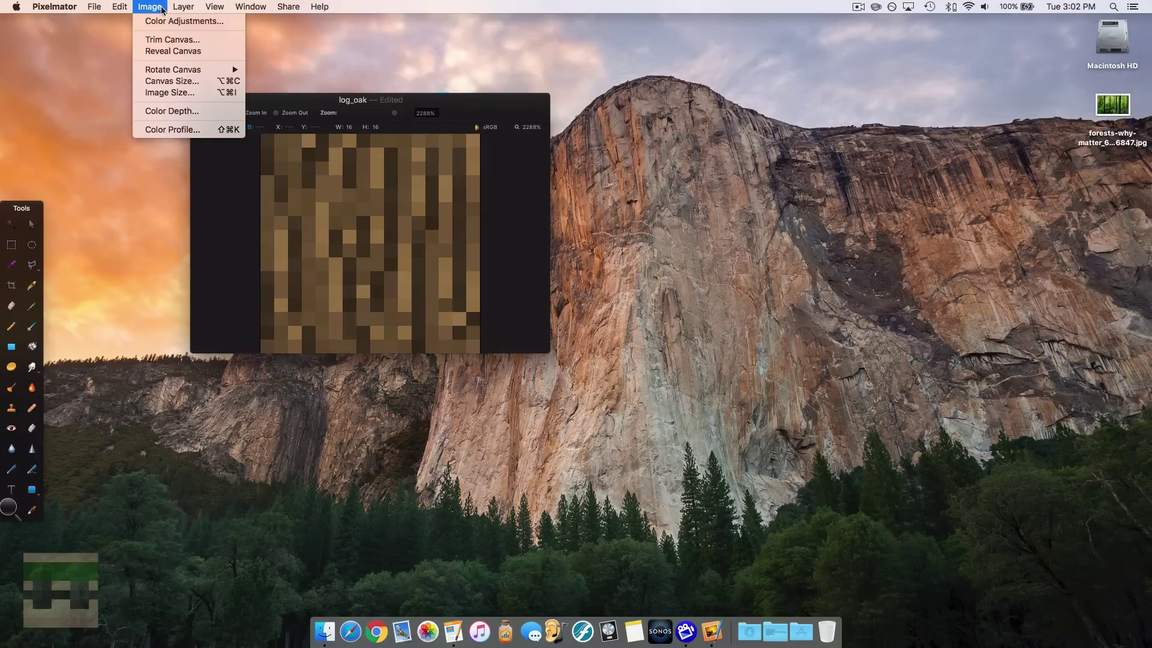
click(174, 18)
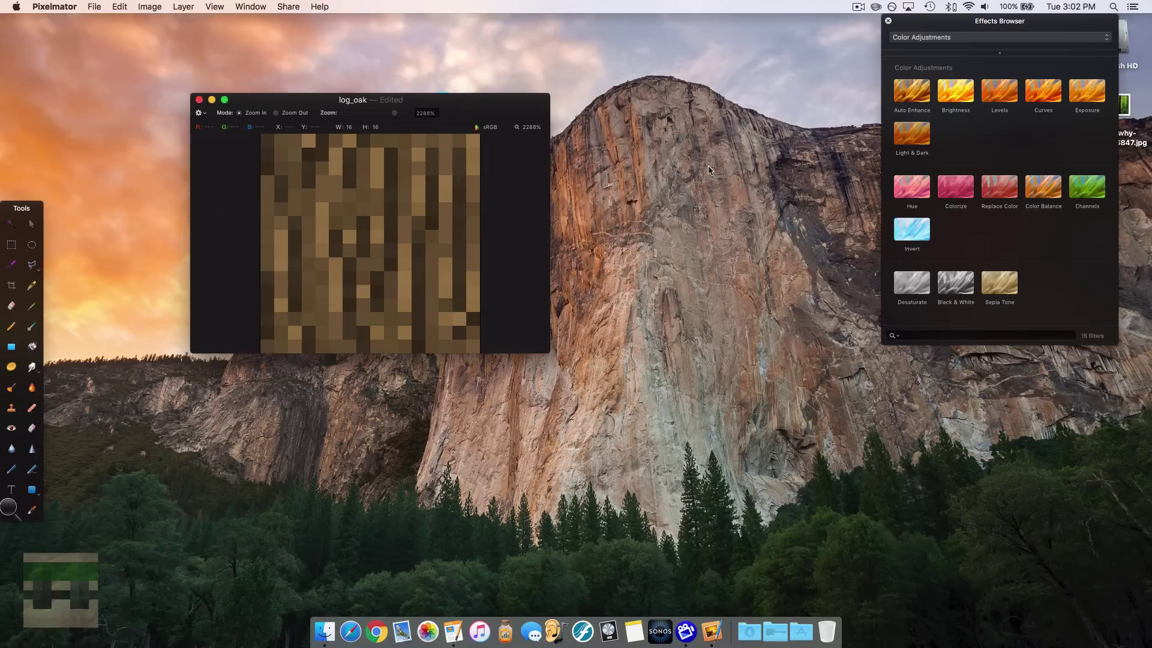
double_click(948, 181)
drag(557, 114, 641, 116)
drag(714, 162, 687, 150)
drag(627, 211, 684, 296)
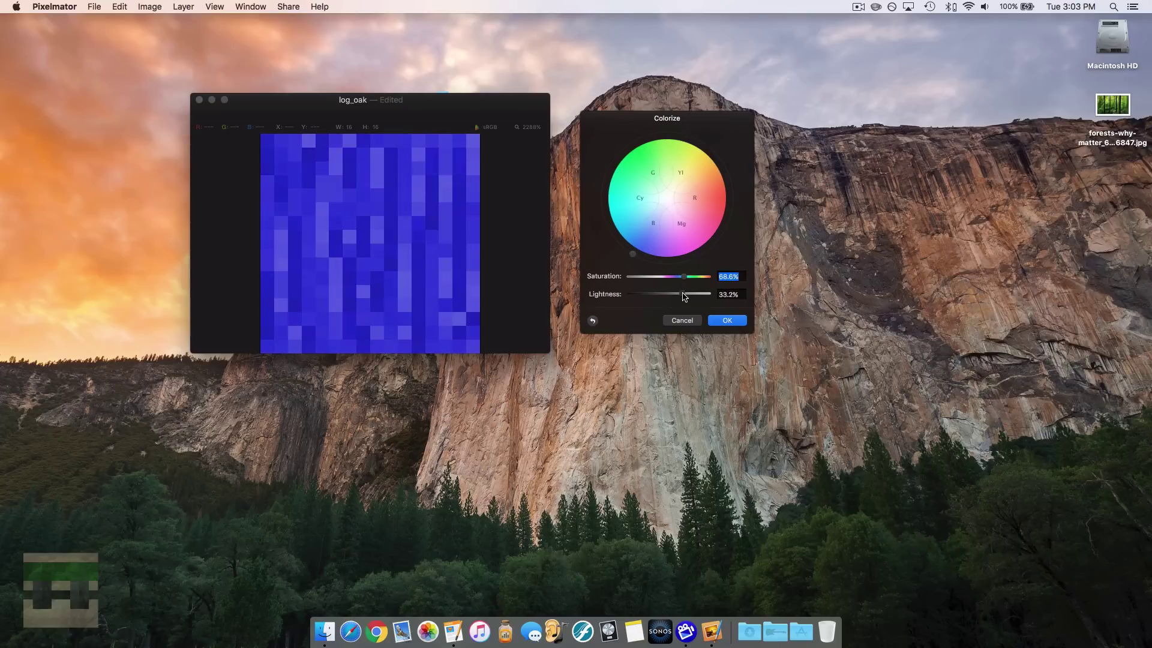
click(727, 321)
Export the blue oak log texture to the Desktop as a PNG named log_oak.
click(93, 7)
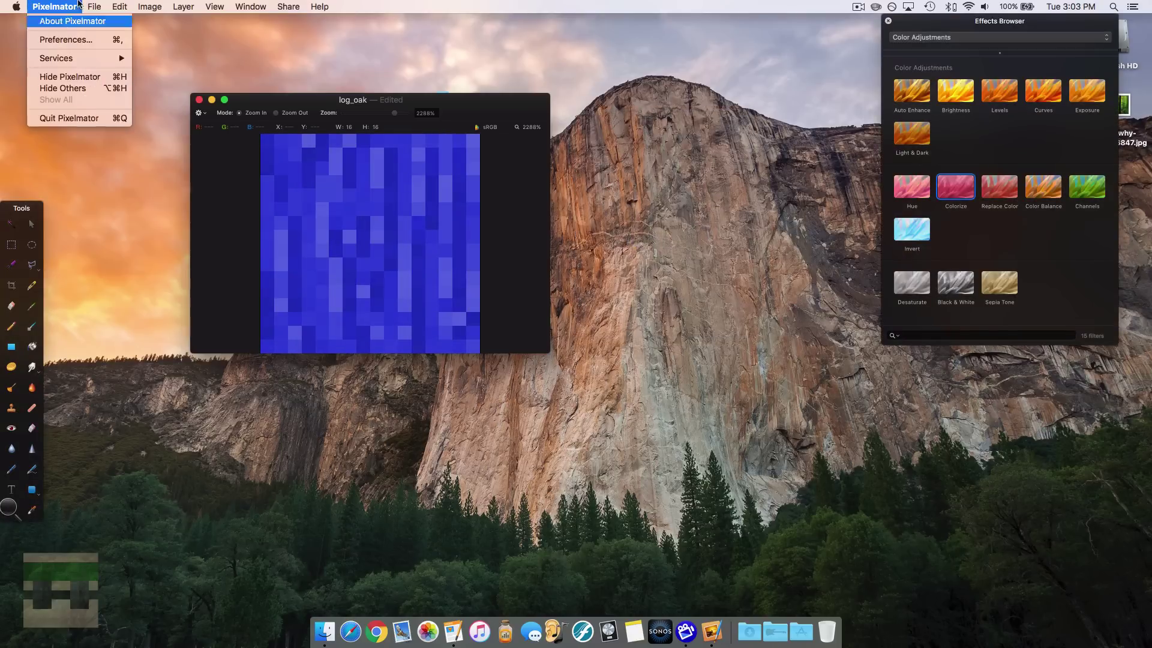
click(105, 123)
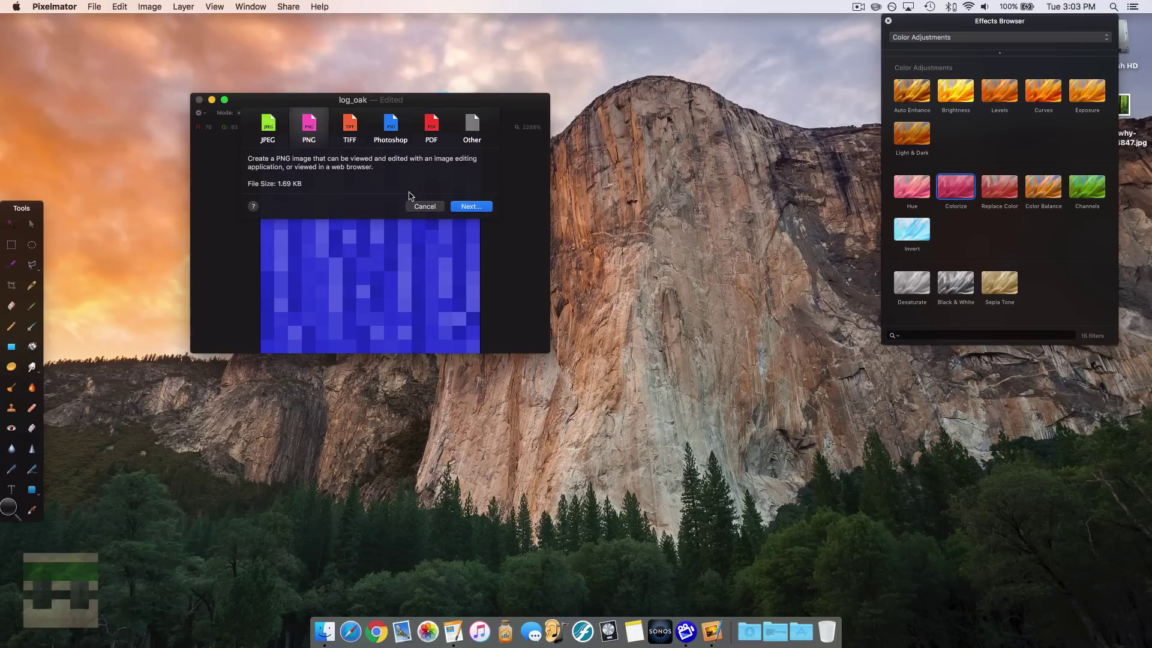
click(458, 207)
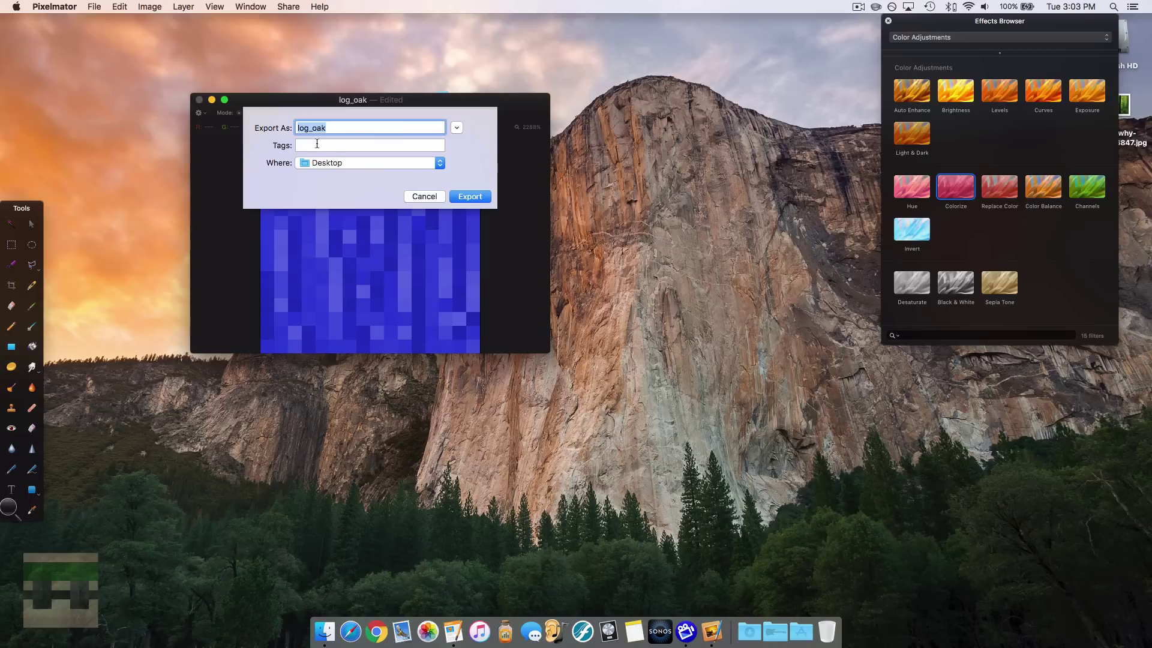
click(470, 197)
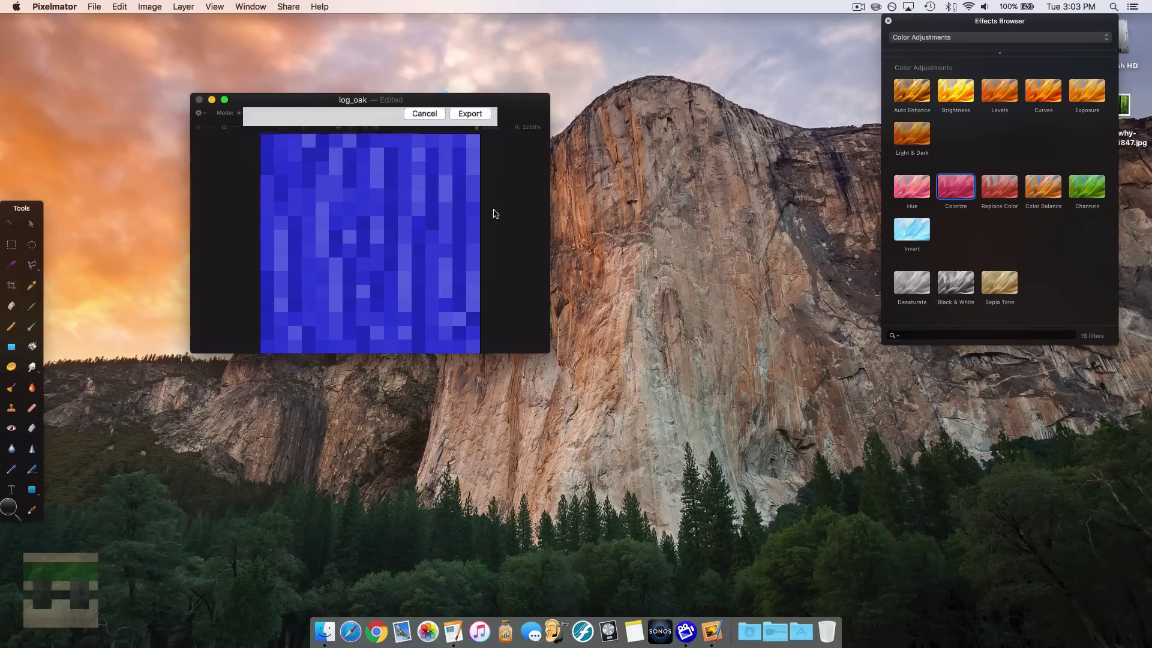
Close the log_oak image without saving and return to the Finder desktop.
click(199, 100)
click(326, 273)
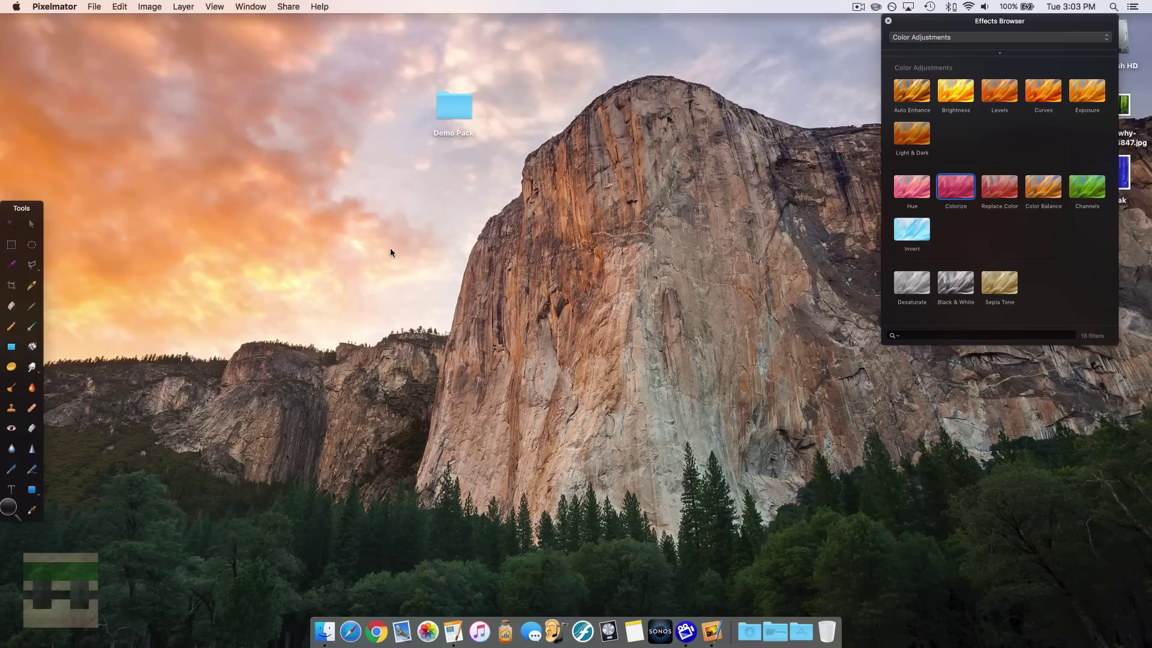
click(303, 195)
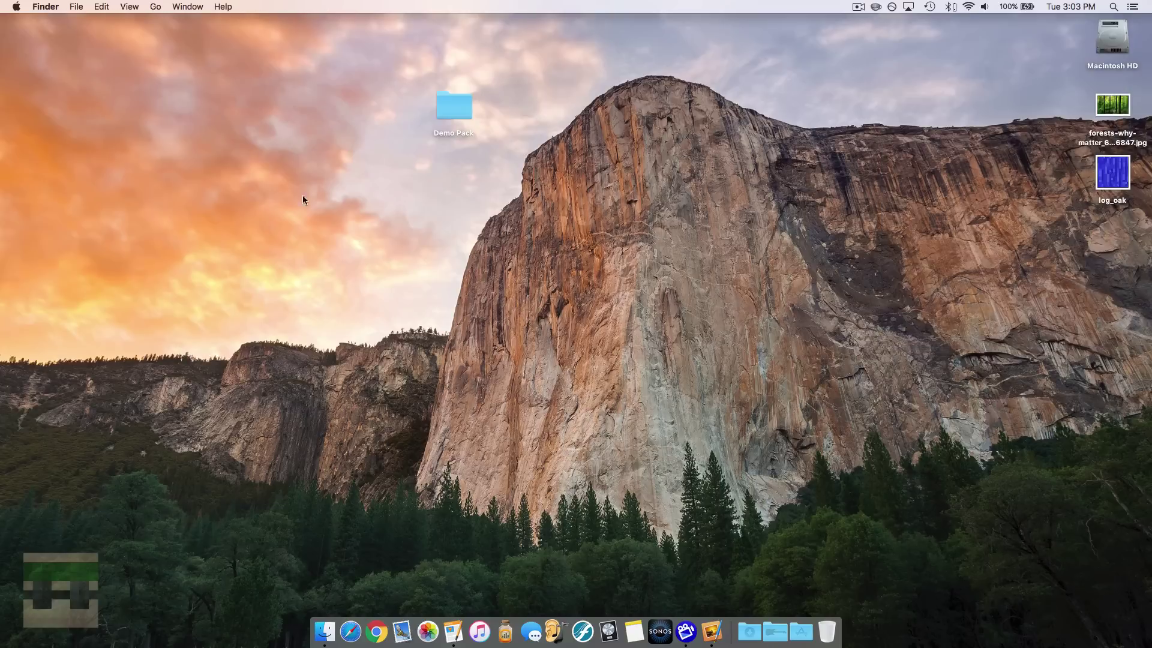
Open the Demo Pack's assets/minecraft/textures/blocks folder and locate the log_oak.png texture.
double_click(462, 113)
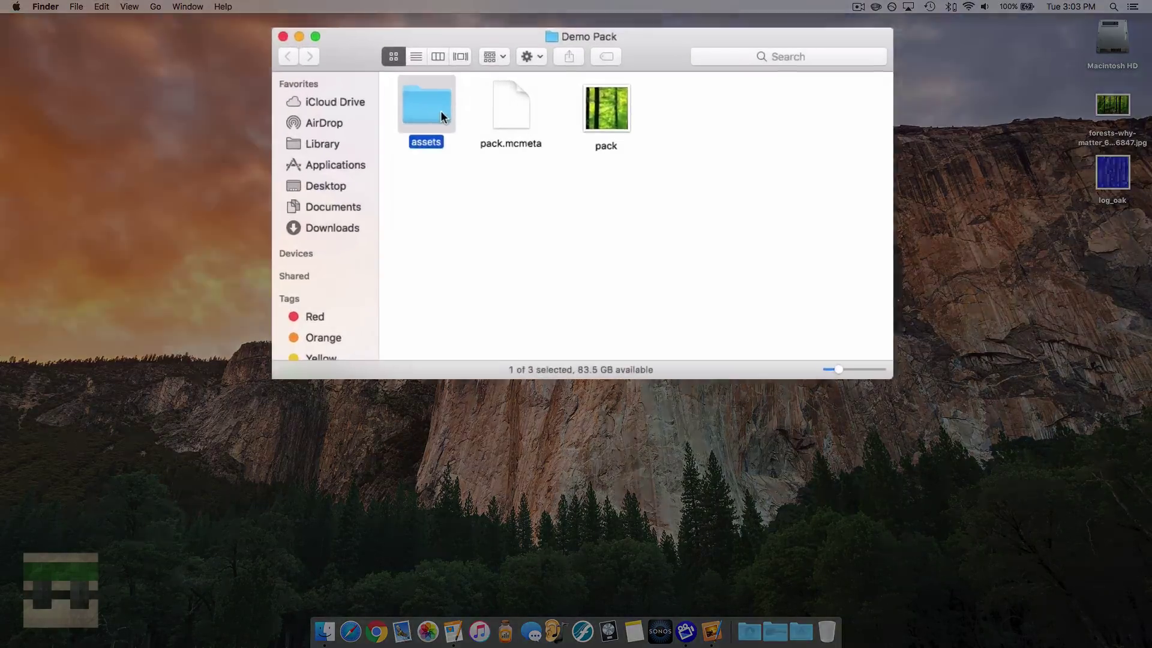
double_click(437, 109)
double_click(399, 105)
double_click(724, 217)
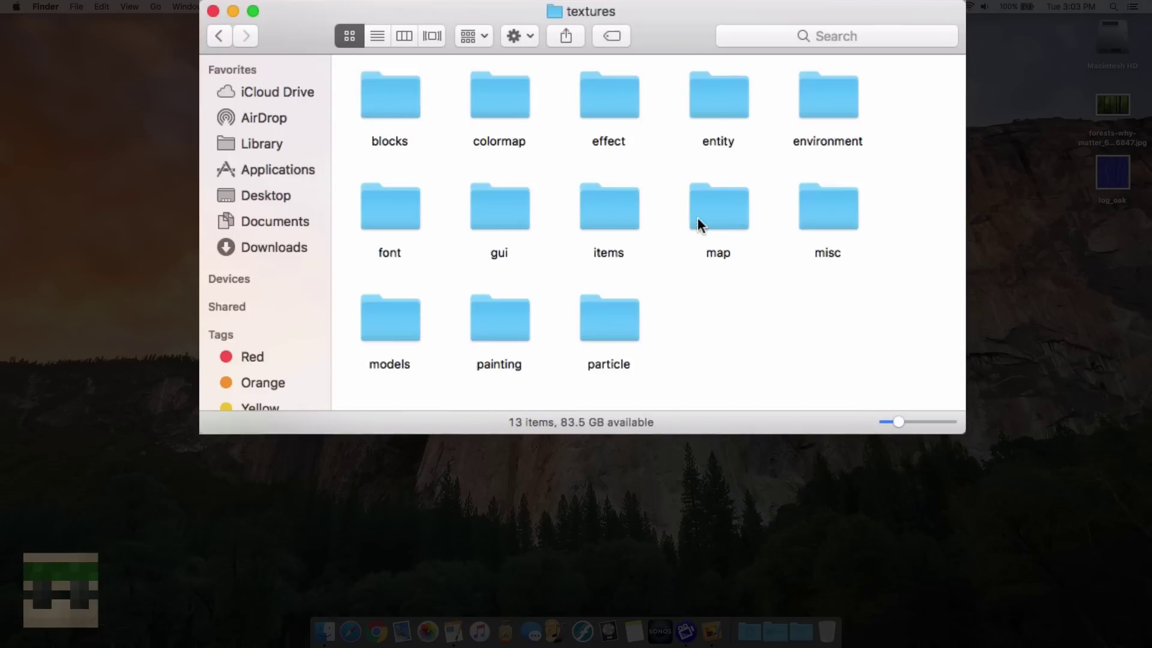
double_click(402, 105)
scroll(772, 263, down, 15)
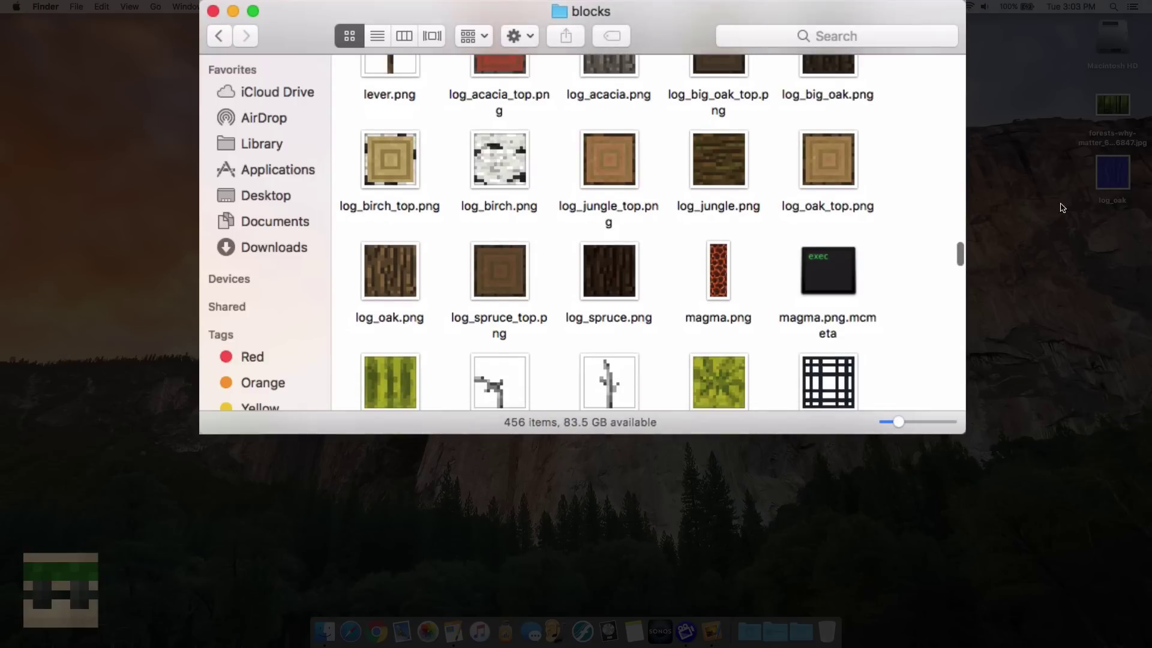
Move the blue log_oak image from the desktop into the blocks folder, replacing the original file, and close the folder.
drag(1110, 175, 544, 264)
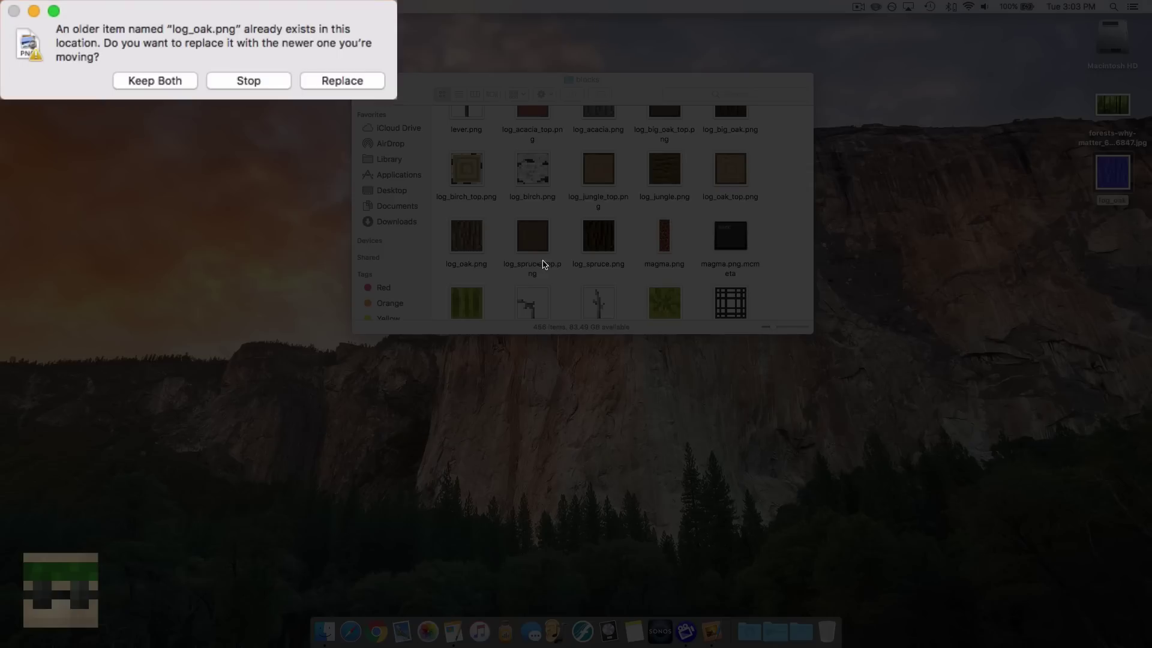
click(326, 82)
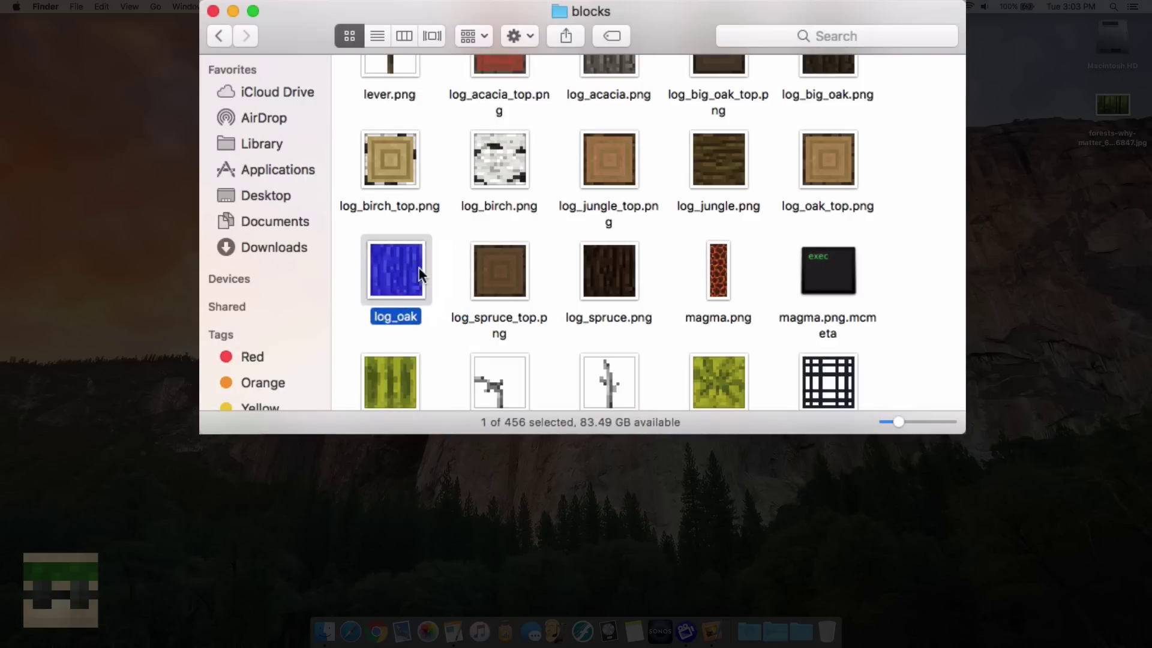
click(354, 234)
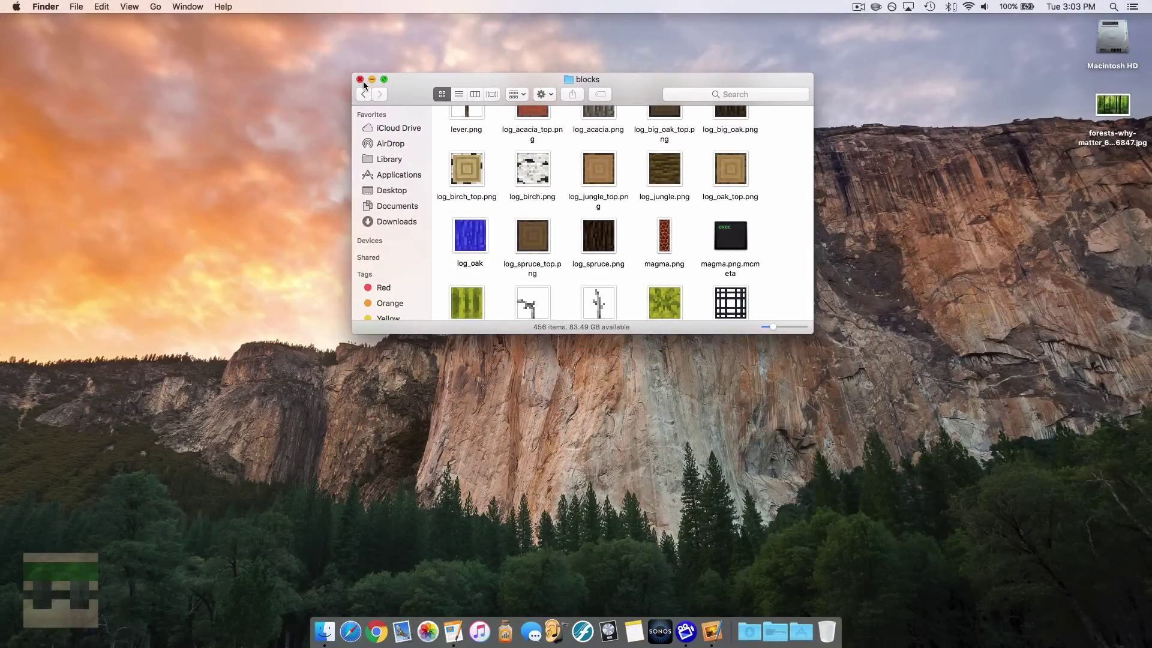
click(359, 80)
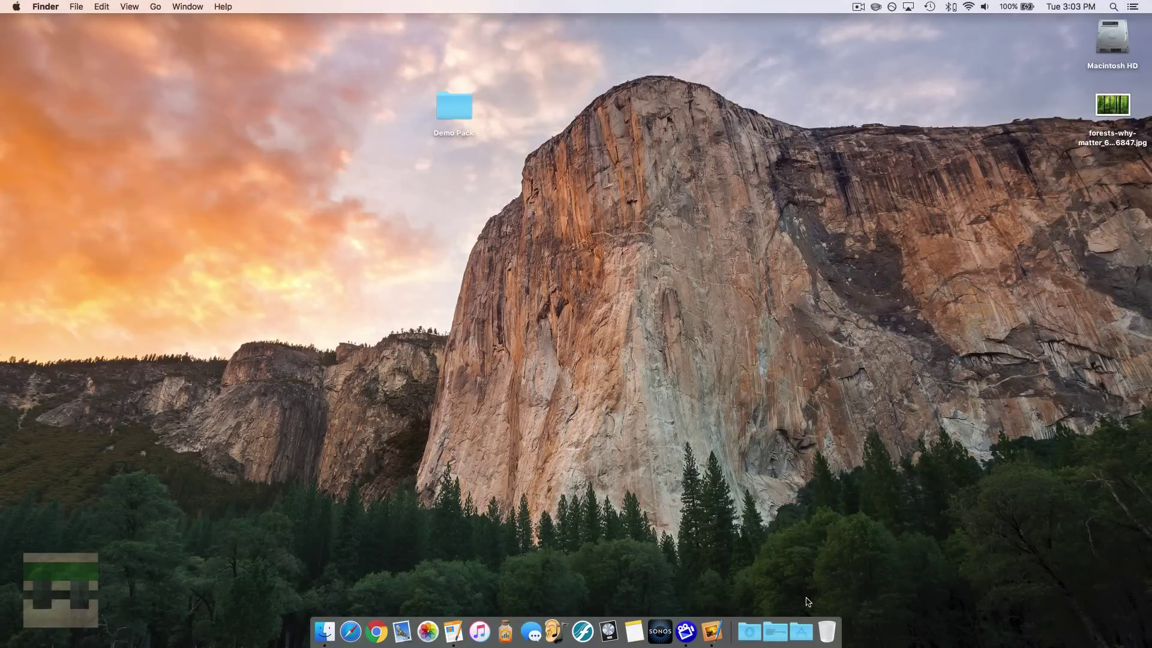
Launch Minecraft and open its resource pack folder from the Resource Packs options.
click(805, 631)
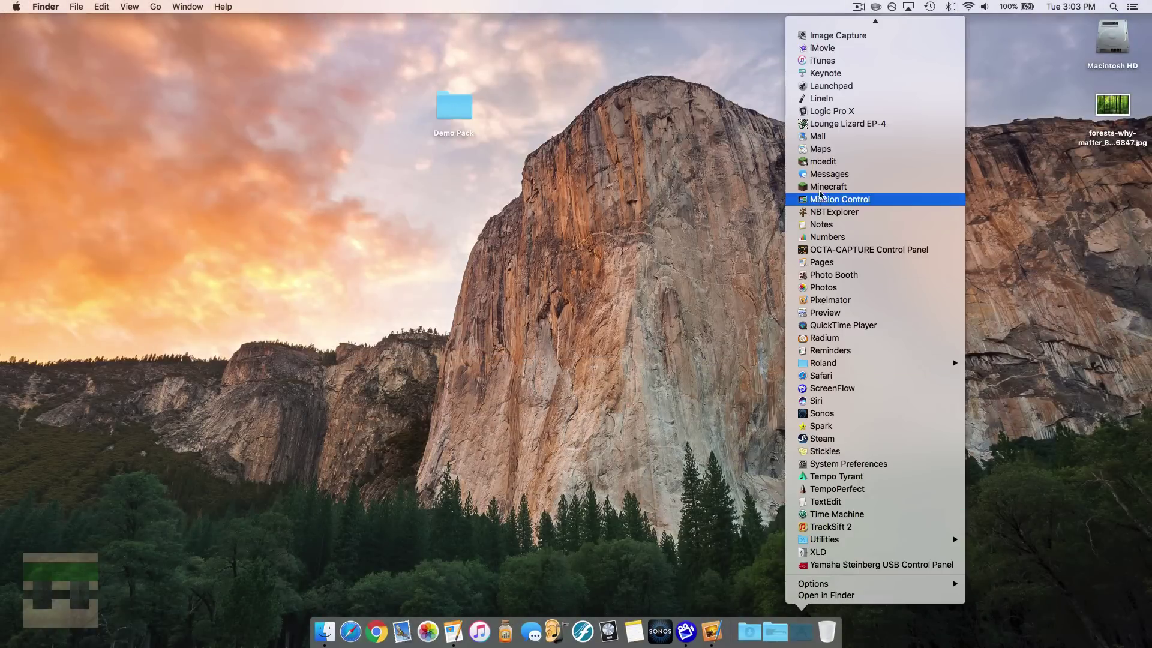
click(820, 187)
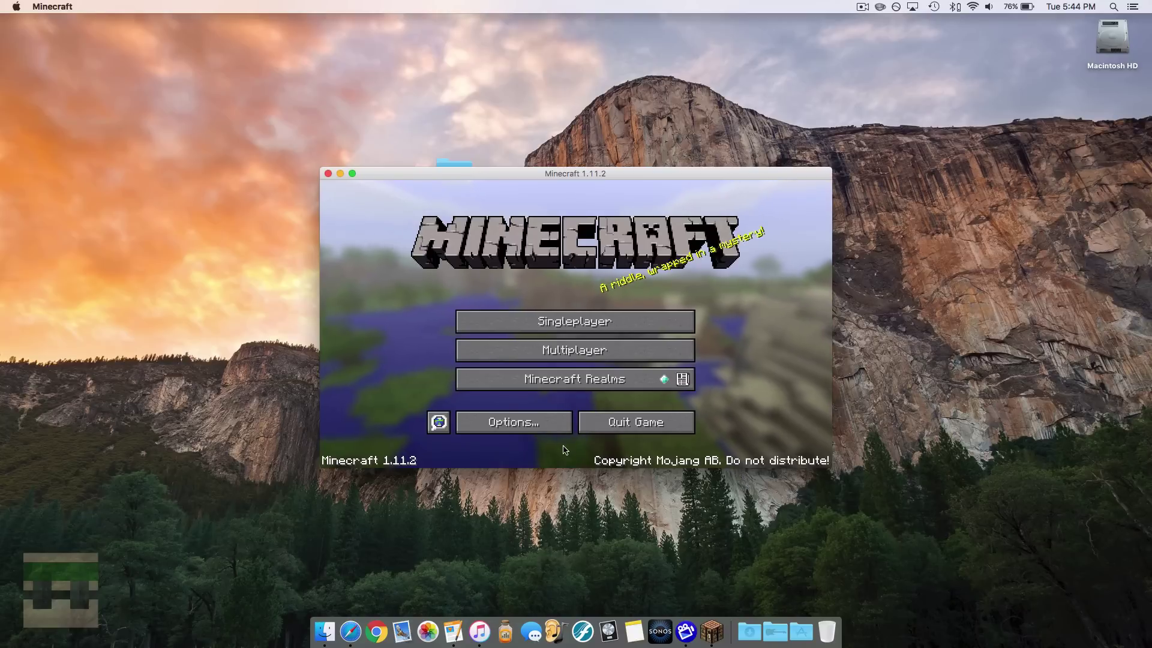
click(521, 426)
click(506, 379)
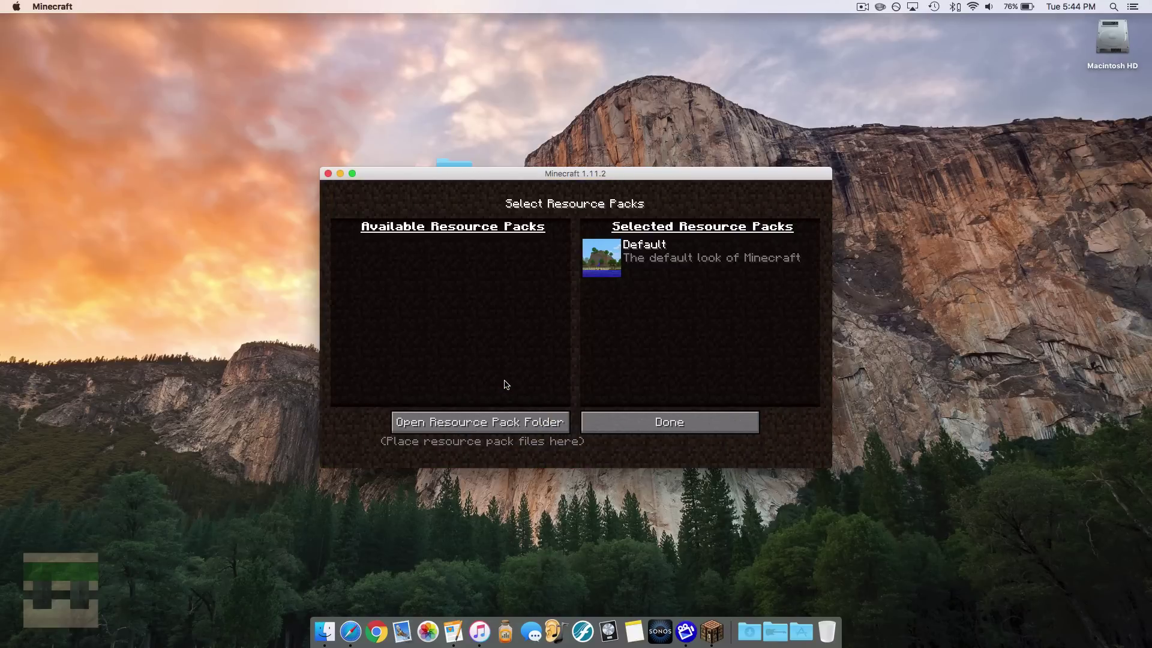
click(540, 427)
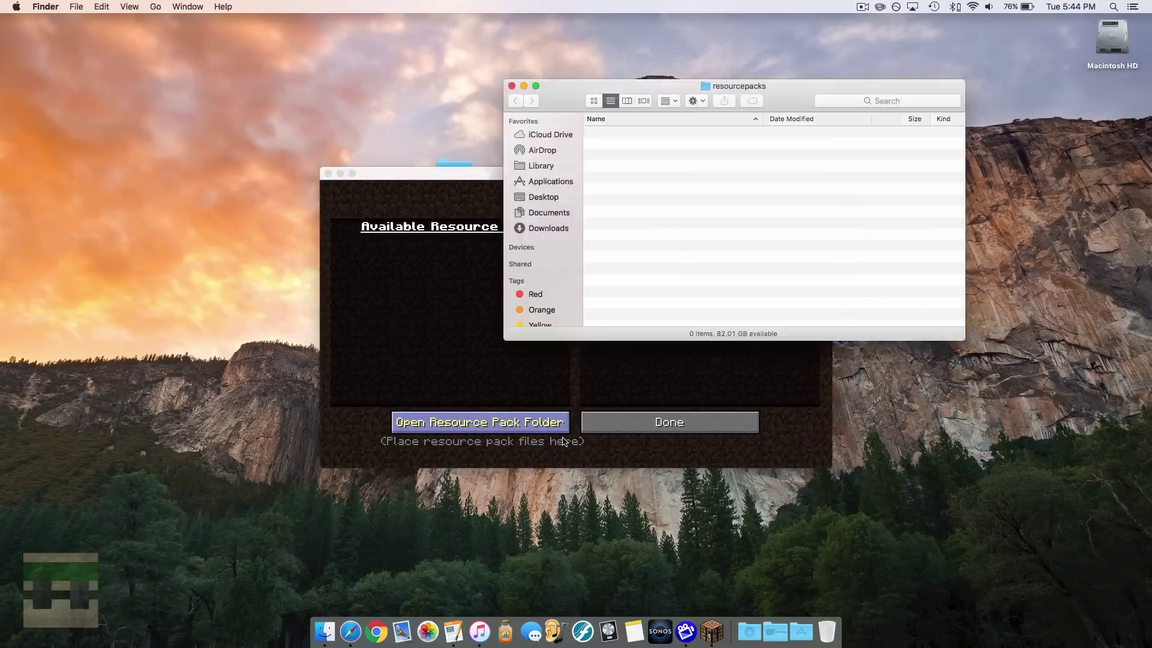
Move the Demo Pack folder from the desktop into the resourcepacks folder and close that folder's window.
drag(449, 178, 706, 178)
click(541, 93)
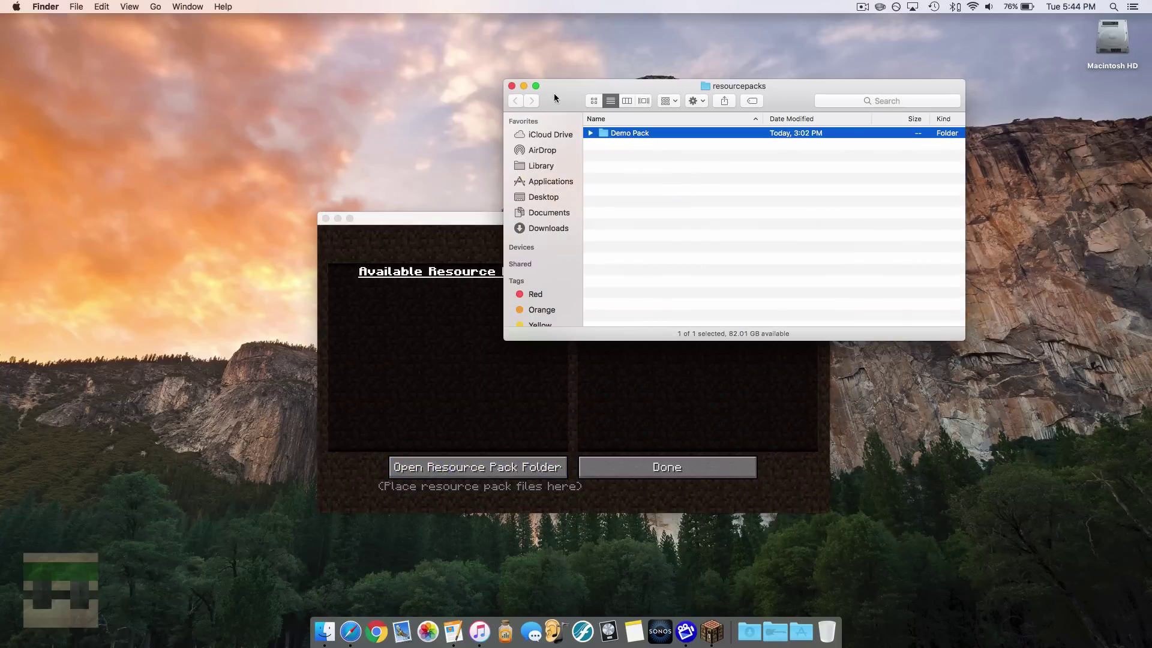
click(512, 86)
Reload Minecraft's resource pack list, add Demo Pack to the selected packs and return to the title screen.
double_click(503, 217)
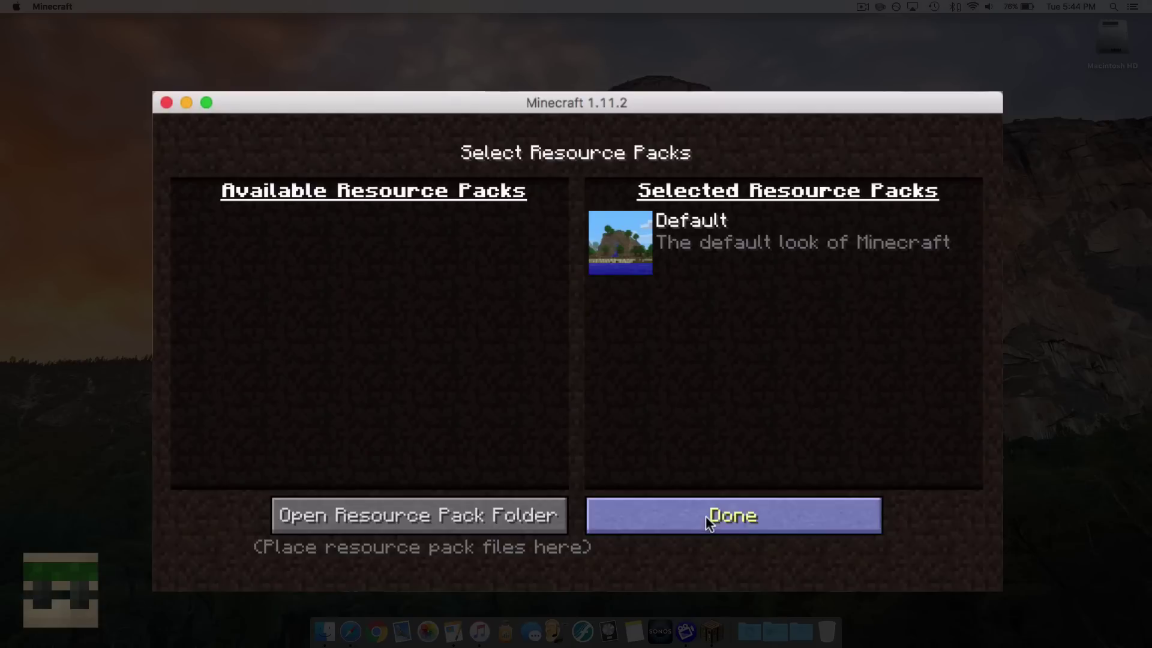
click(710, 514)
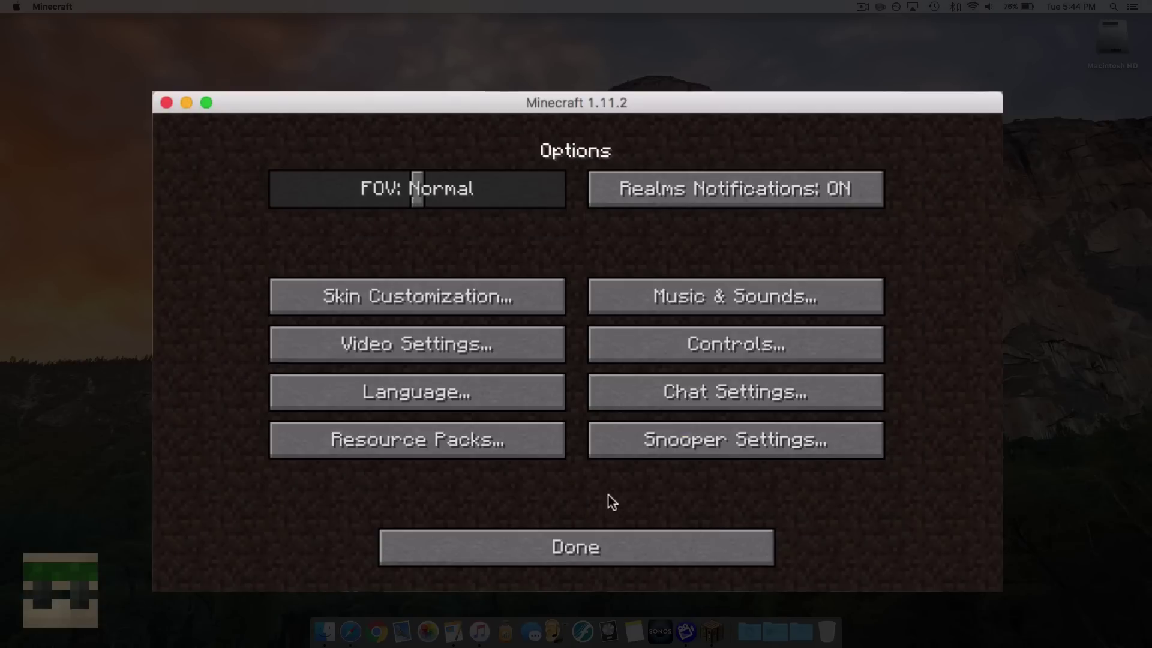
click(498, 456)
mouse_move(246, 258)
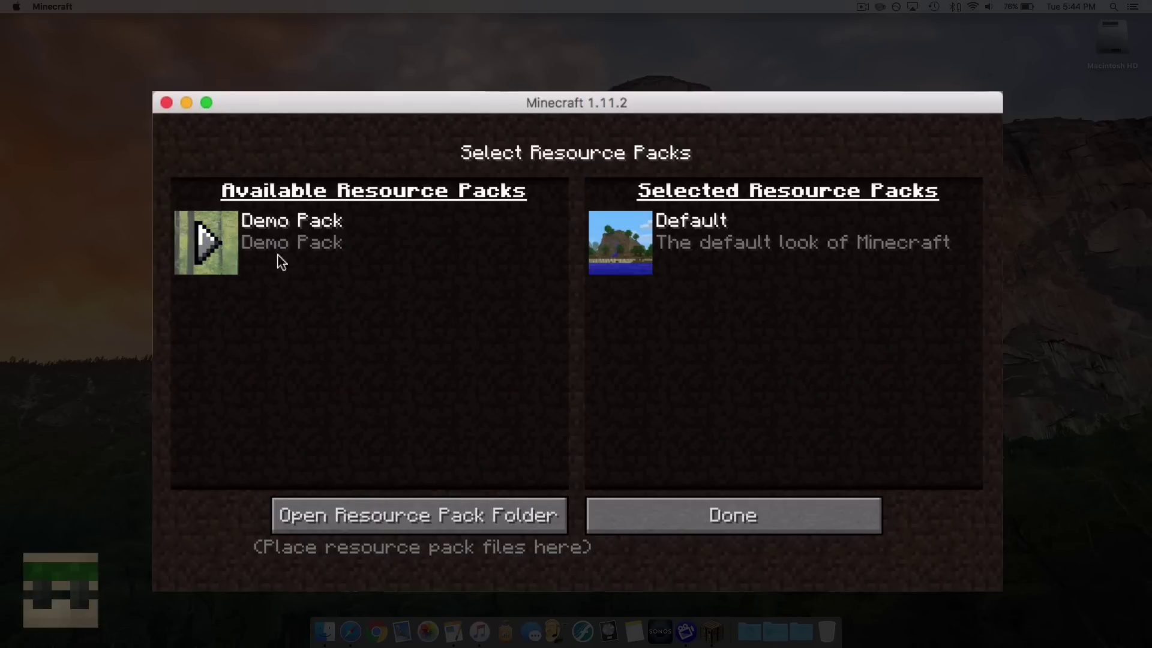
click(213, 246)
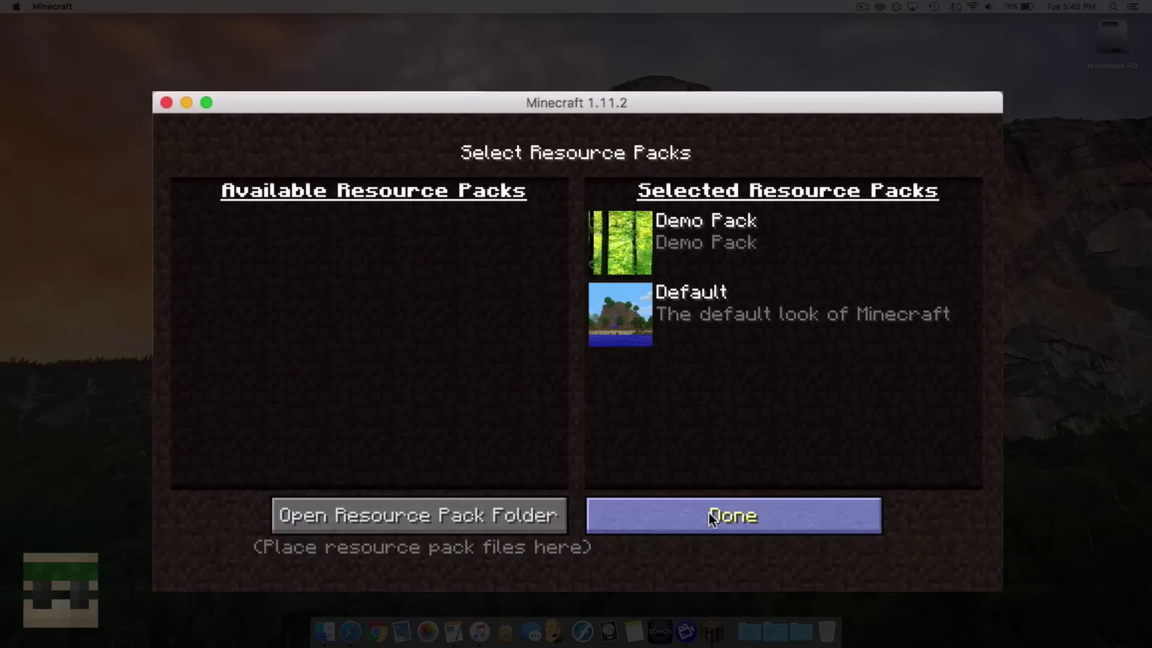
click(596, 539)
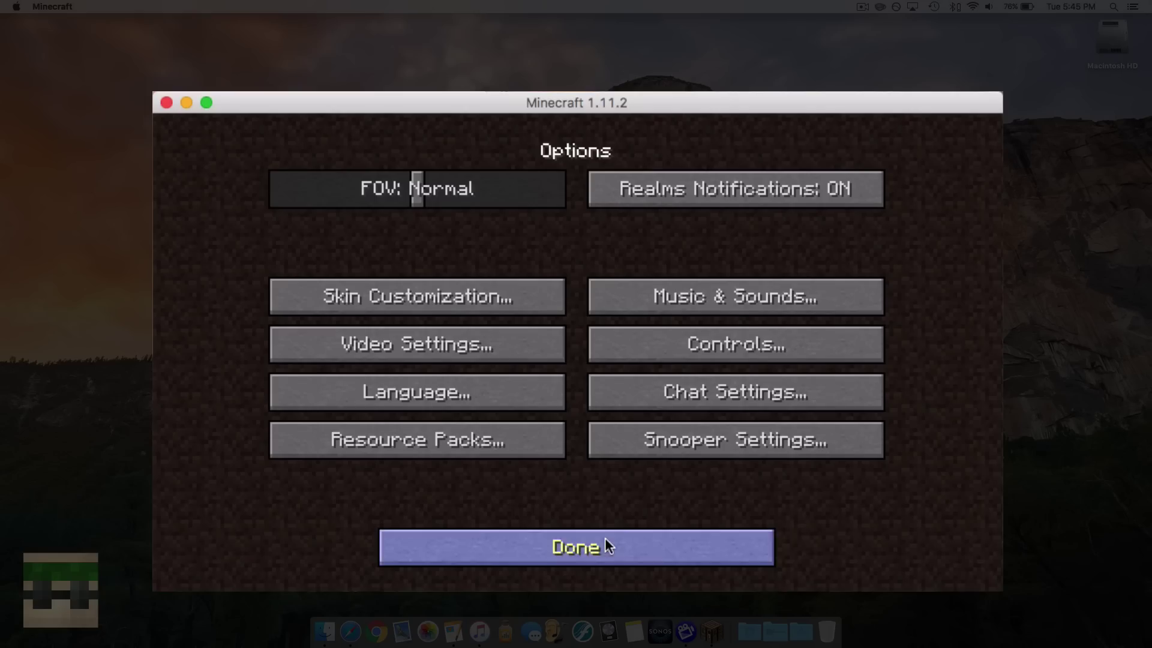
click(563, 533)
Inspect the oak logs on the trees and house in World Number 1, and save and quit to the title screen.
click(563, 352)
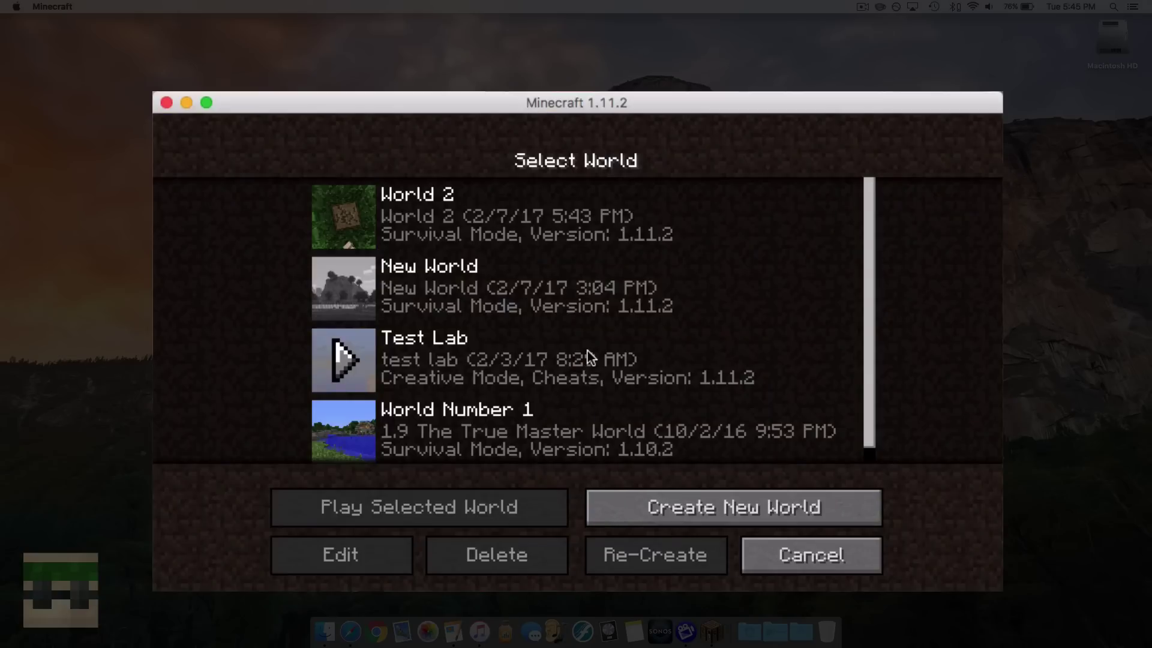
click(339, 421)
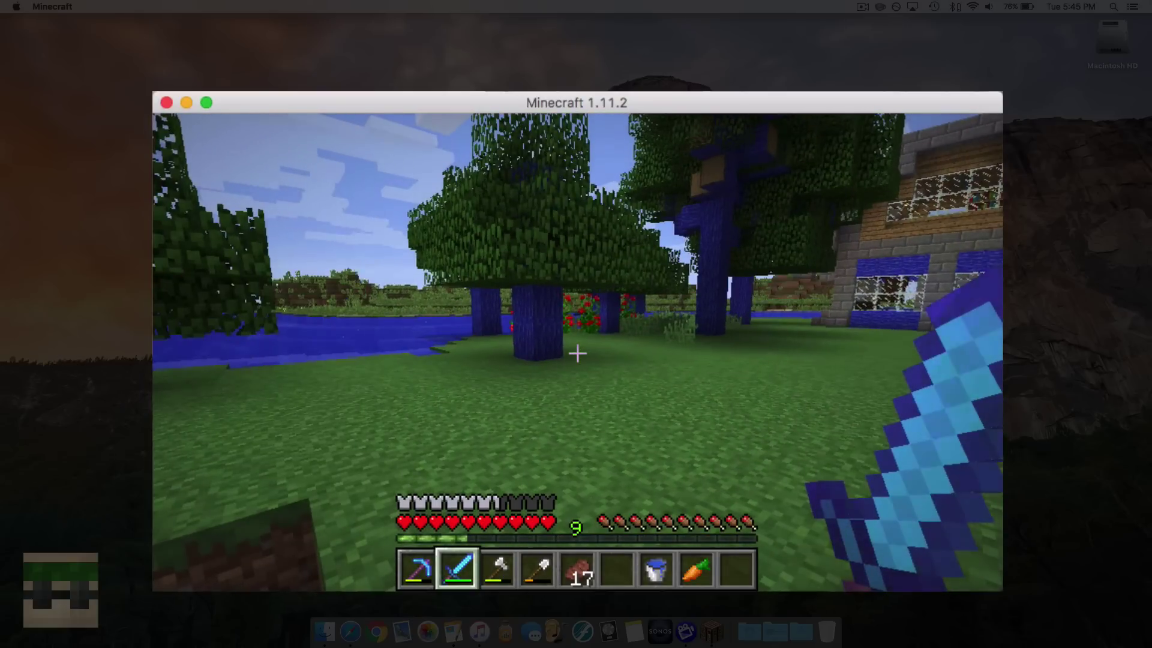
key(w)
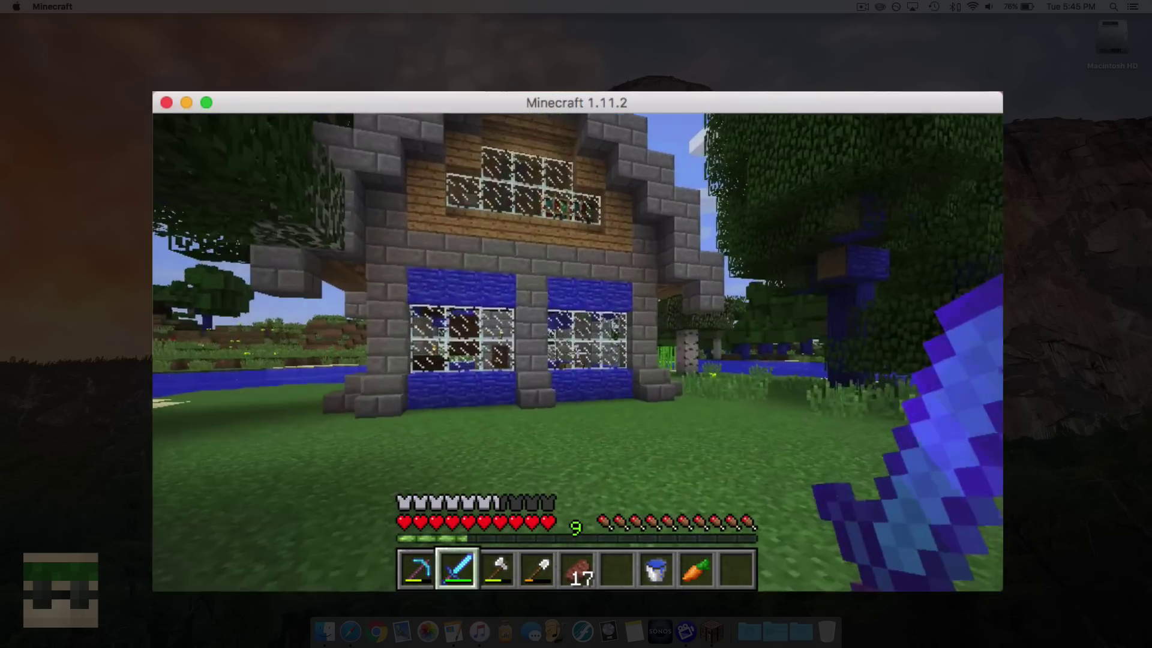
key(w)
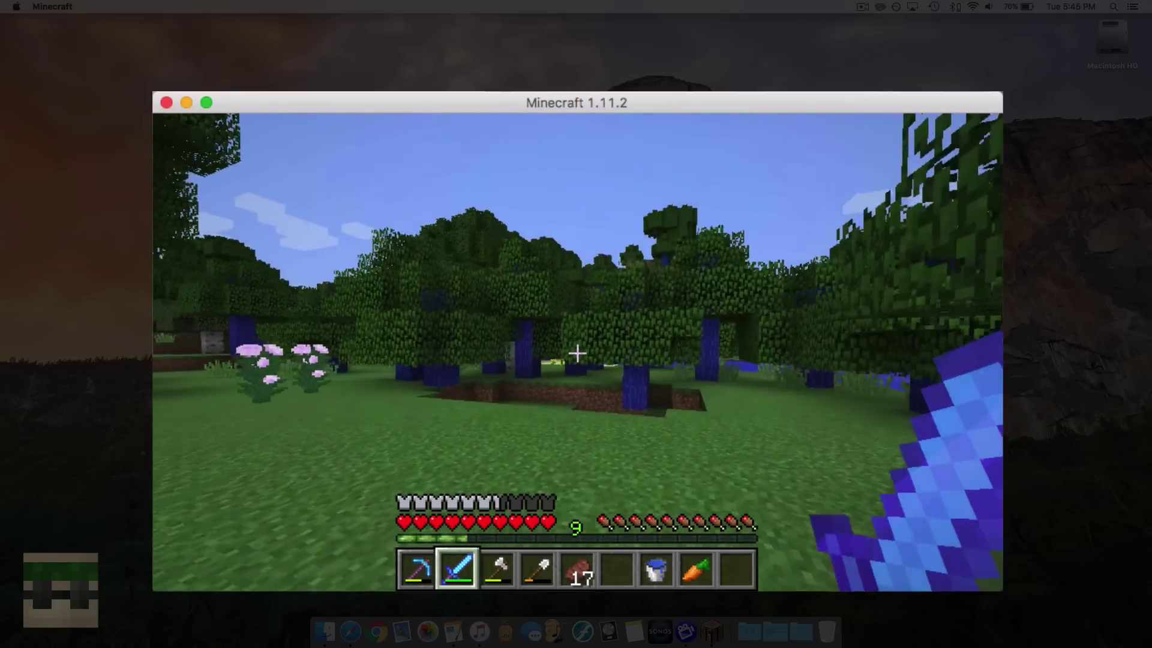
key(Escape)
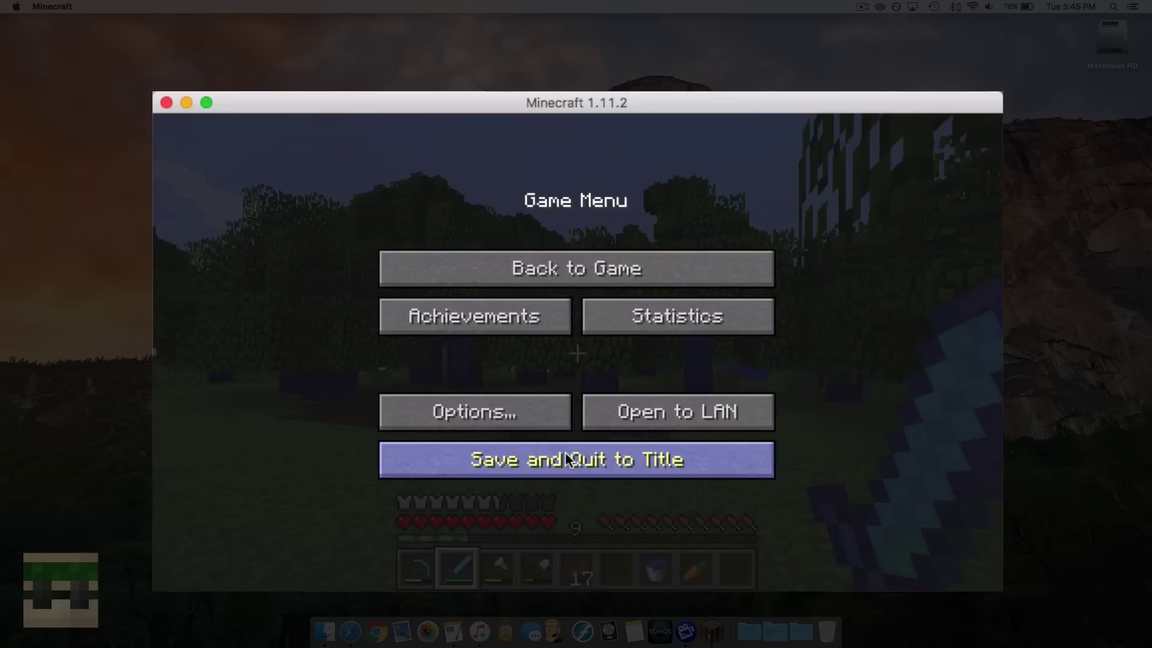
click(567, 456)
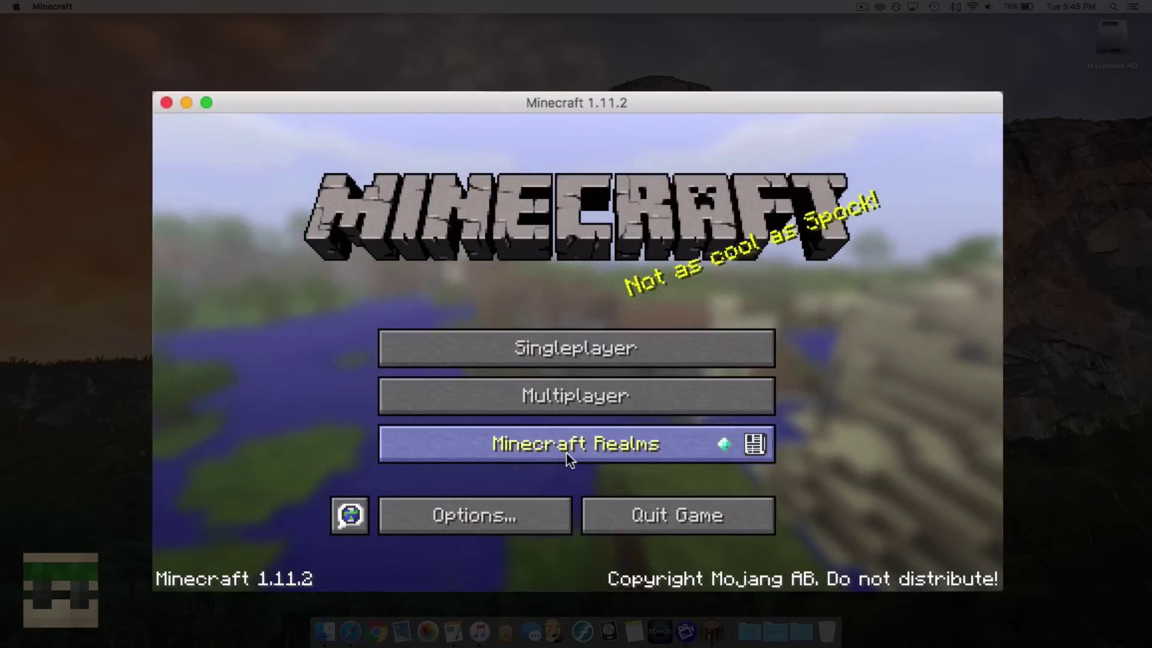